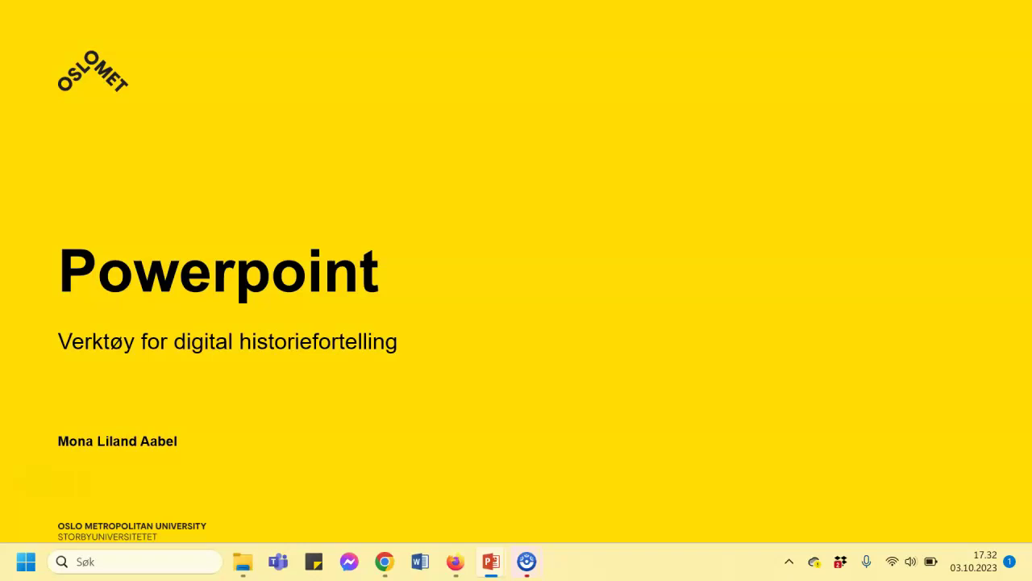
- Advance the slideshow to the next slide
{"action": "key", "text": "Right"}
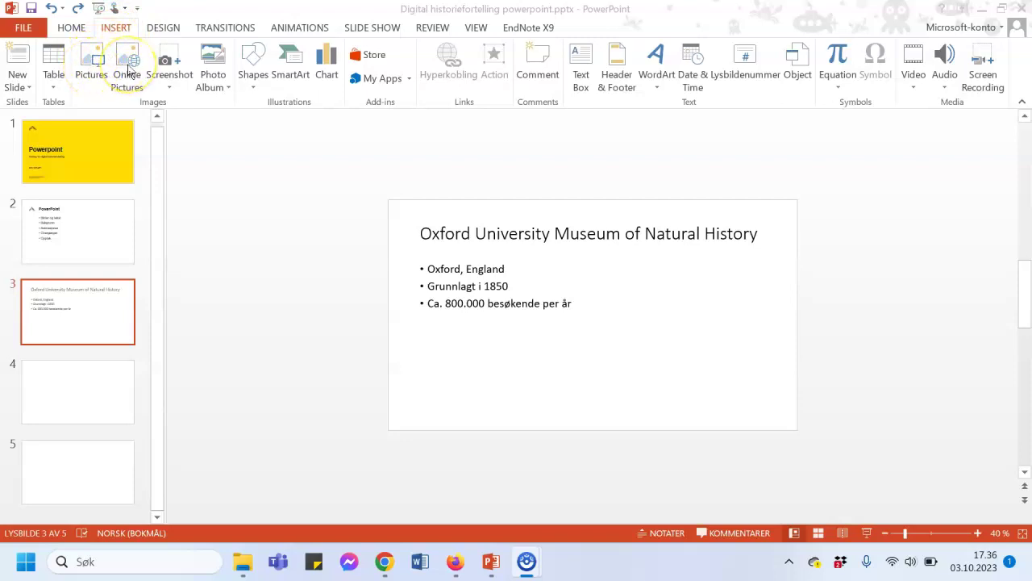
- Switch slide 3 to the two-content layout (To innholdsdeler)
{"action": "left_click", "coordinate": [79, 31]}
{"action": "left_click", "coordinate": [71, 27]}
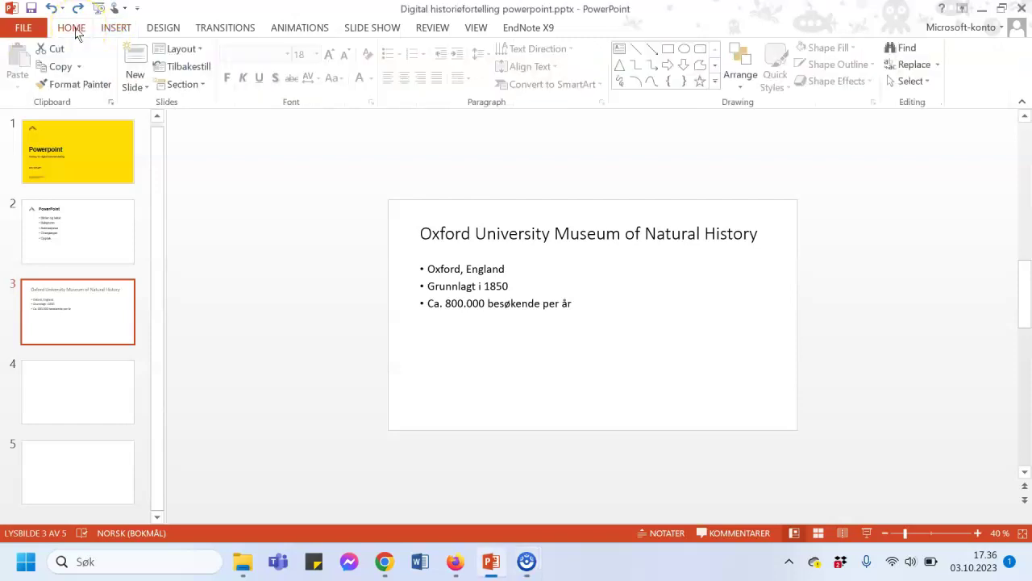
{"action": "left_click", "coordinate": [199, 56]}
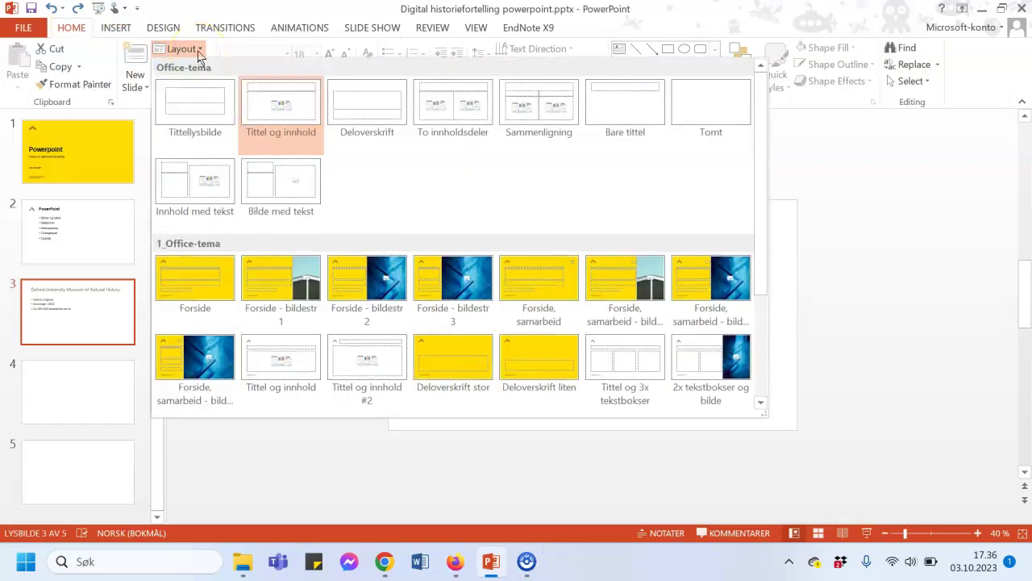
{"action": "left_click", "coordinate": [449, 103]}
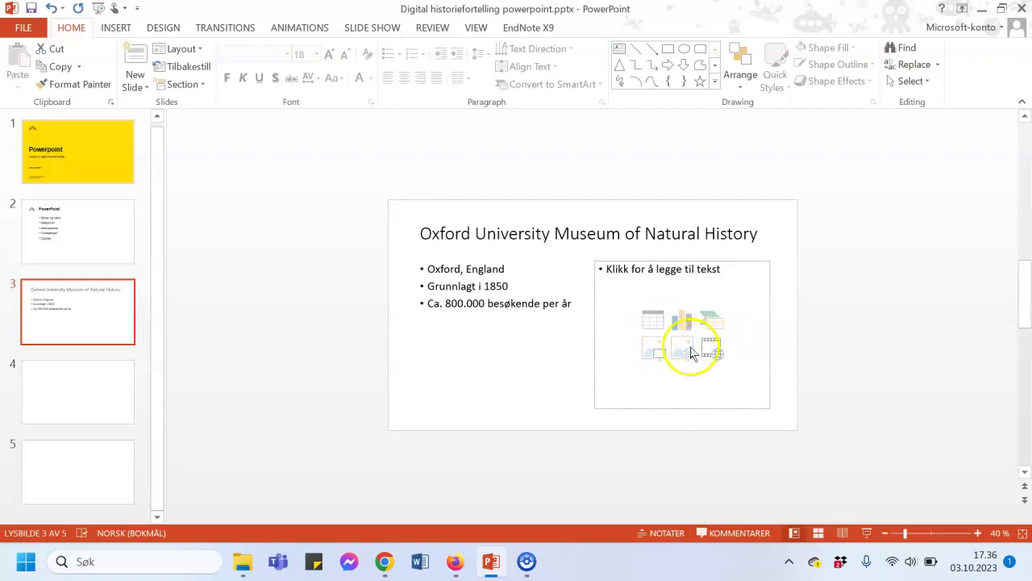
- Insert Oxford university museum.jpg into the empty right-hand placeholder
{"action": "left_click", "coordinate": [654, 351]}
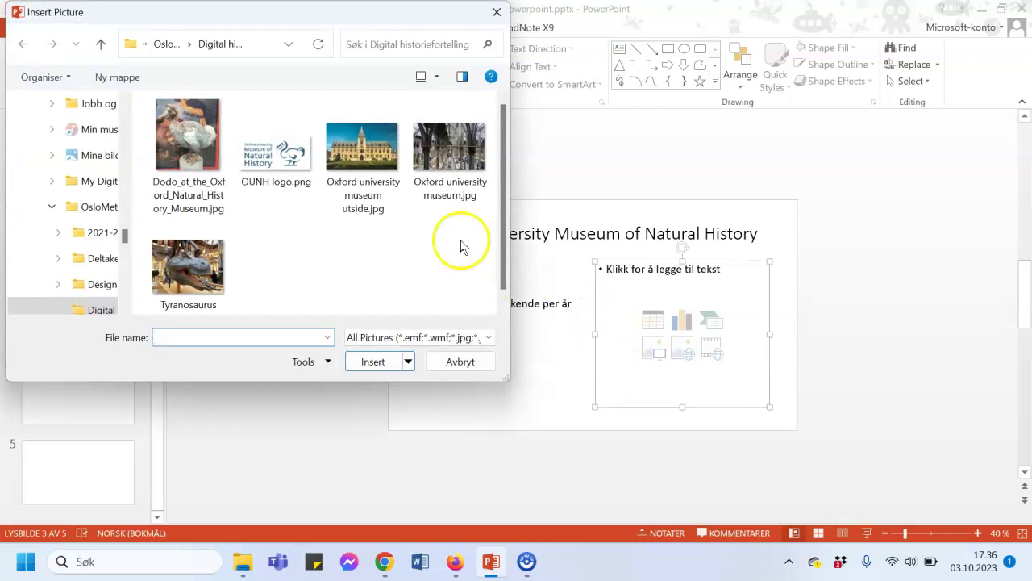
{"action": "left_click", "coordinate": [464, 164]}
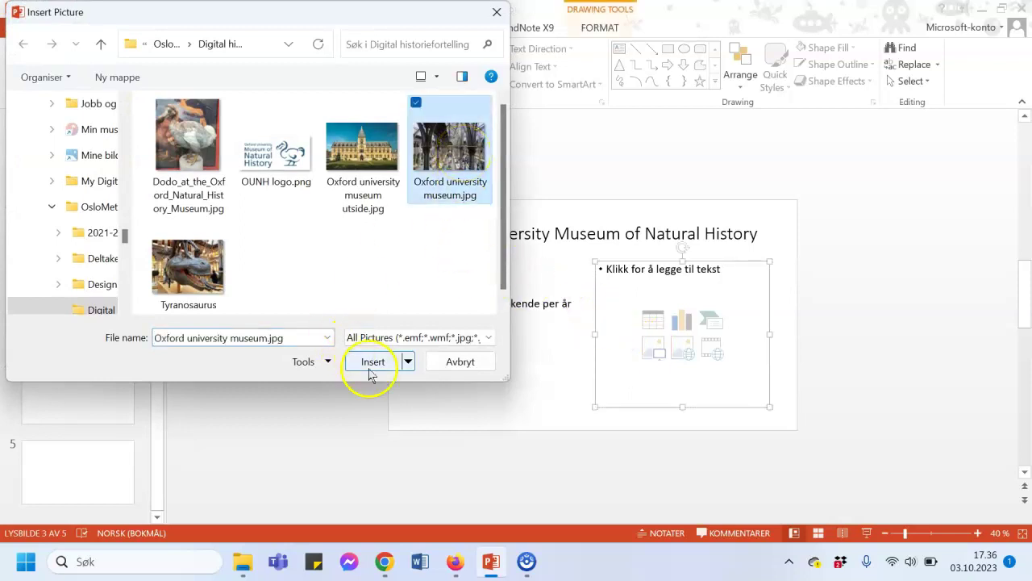
{"action": "left_click", "coordinate": [371, 363]}
{"action": "left_click", "coordinate": [512, 269]}
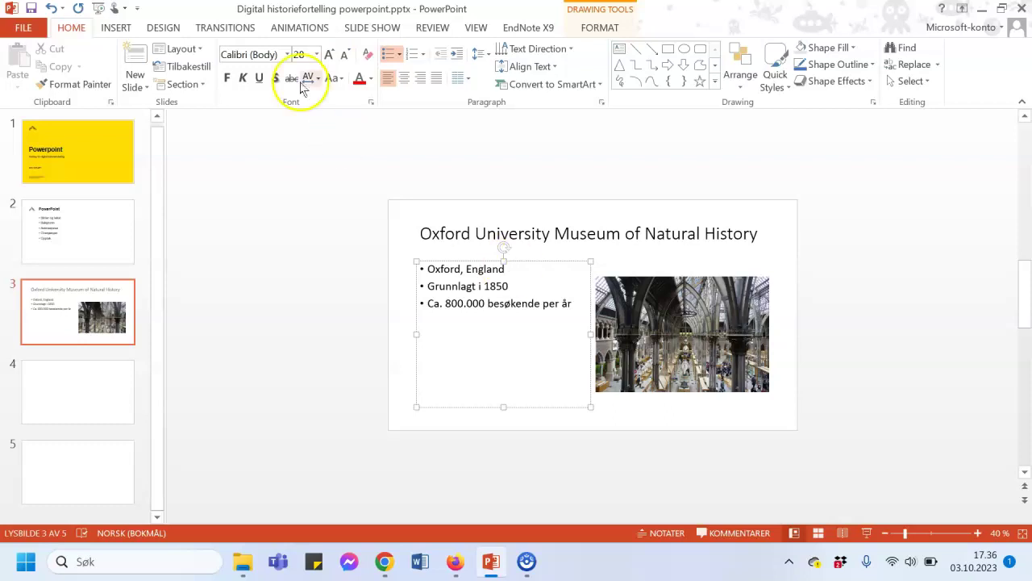
- Apply the Kom til syne entrance to each of the three bullets in turn, numbered 1 to 3
{"action": "left_click", "coordinate": [301, 29]}
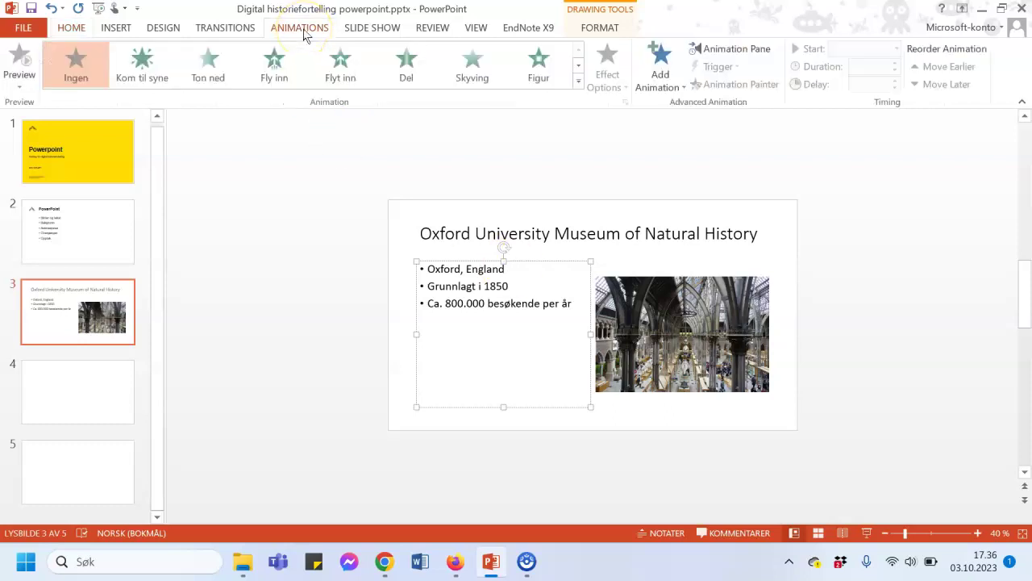
{"action": "left_click_drag", "start_coordinate": [506, 269], "coordinate": [427, 270]}
{"action": "left_click", "coordinate": [146, 62]}
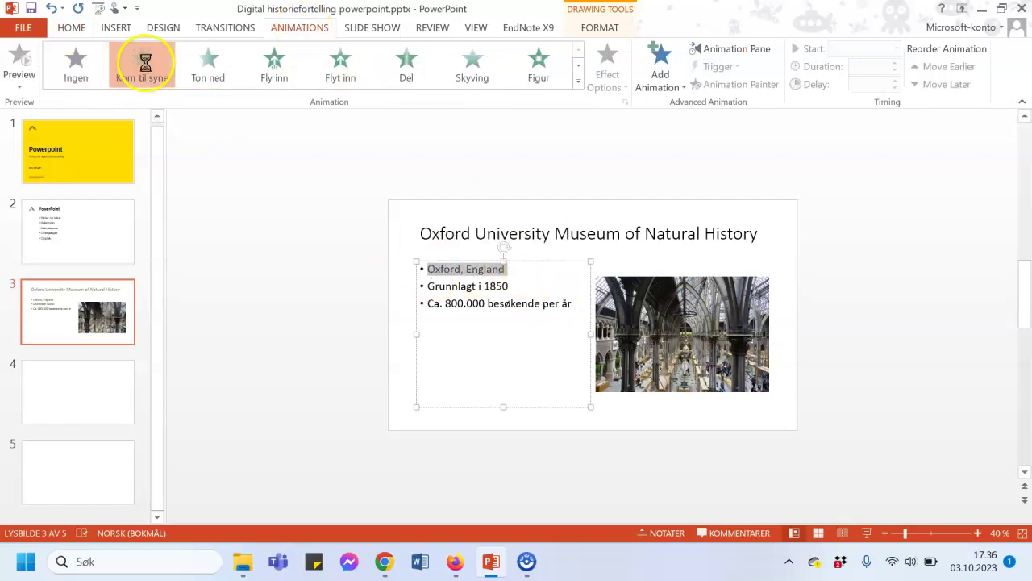
{"action": "left_click", "coordinate": [514, 286]}
{"action": "left_click_drag", "start_coordinate": [514, 286], "coordinate": [416, 288]}
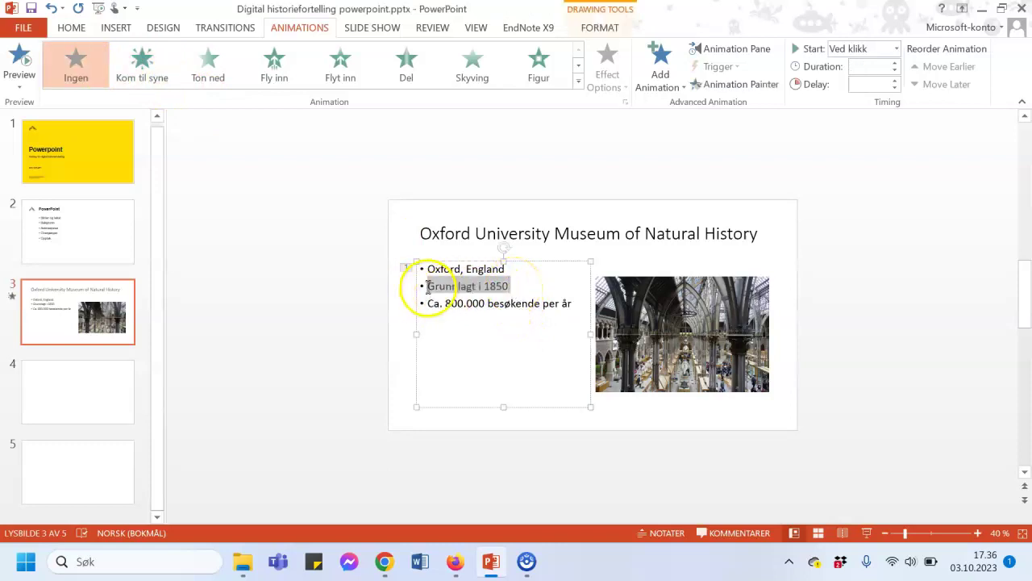
{"action": "left_click", "coordinate": [147, 75]}
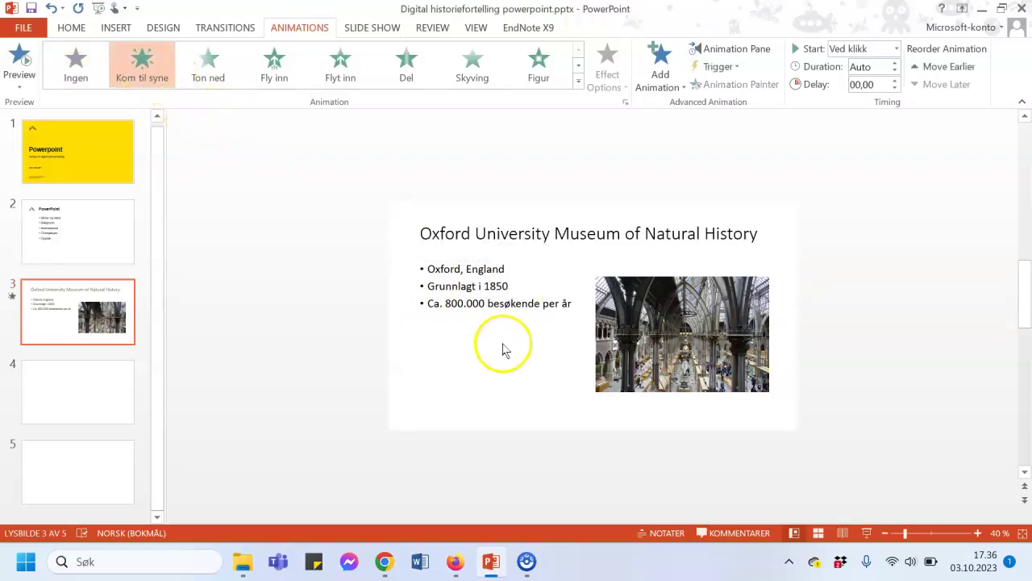
{"action": "left_click", "coordinate": [557, 302]}
{"action": "left_click_drag", "start_coordinate": [569, 303], "coordinate": [428, 303]}
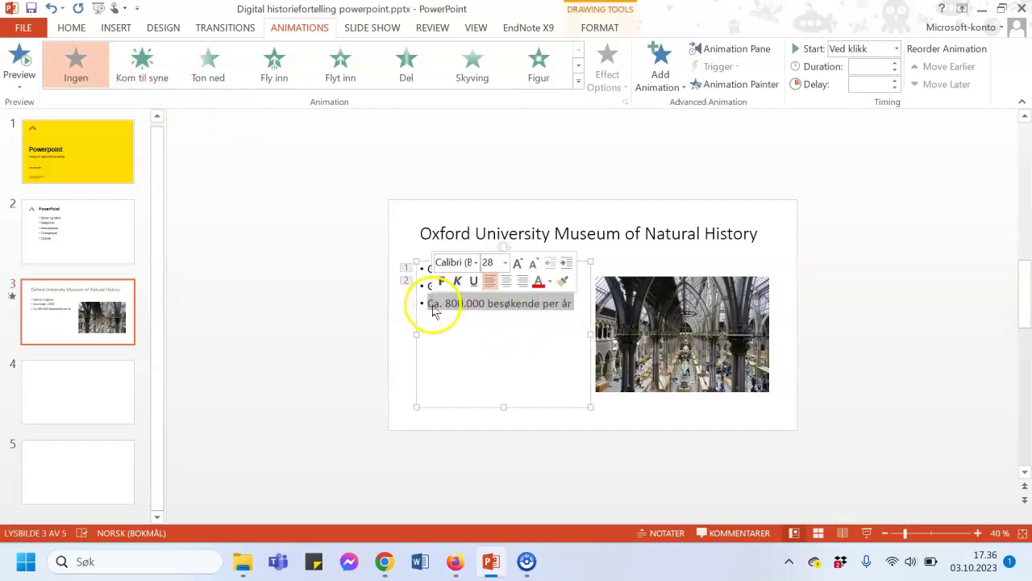
{"action": "left_click", "coordinate": [143, 67]}
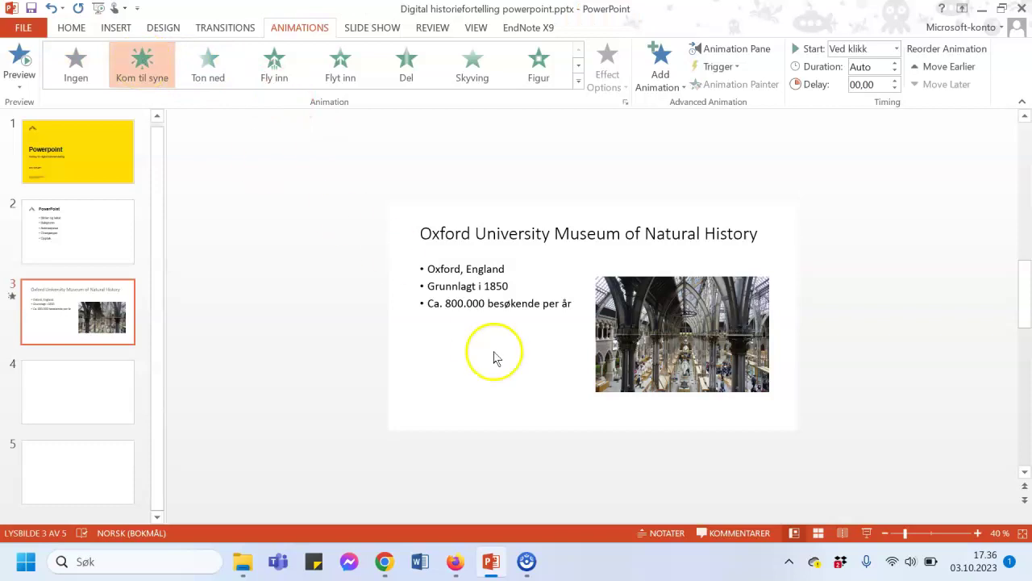
{"action": "left_click", "coordinate": [686, 327]}
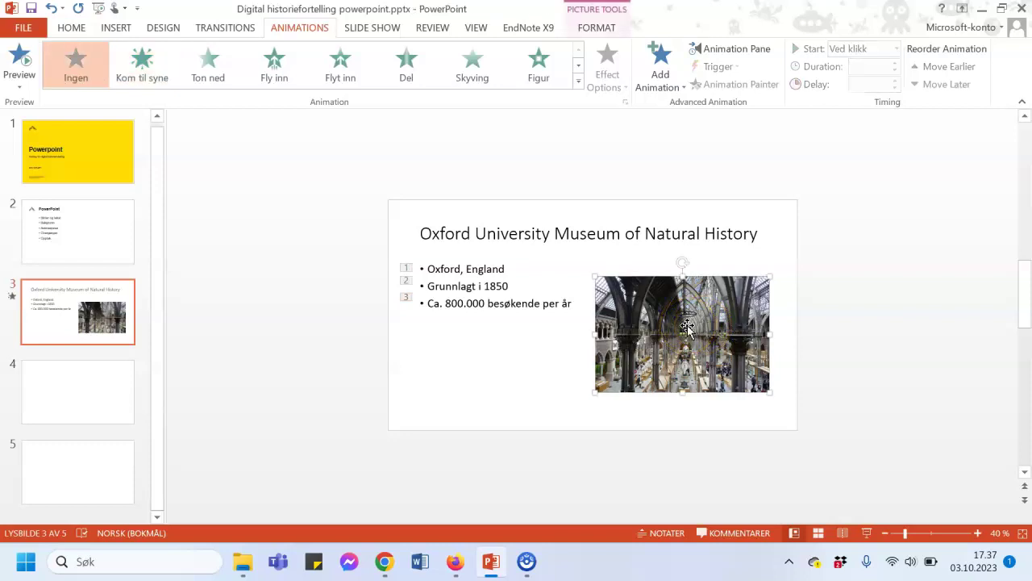
- Give the museum photo the Tilfeldige stolper entrance and preview the slide's animations
{"action": "left_click", "coordinate": [578, 67]}
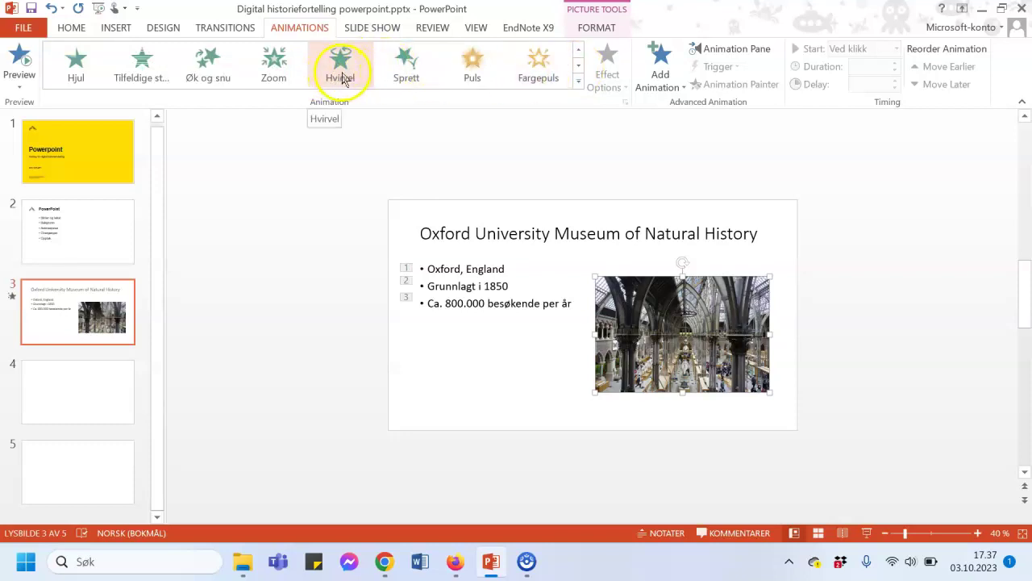
{"action": "left_click", "coordinate": [145, 79]}
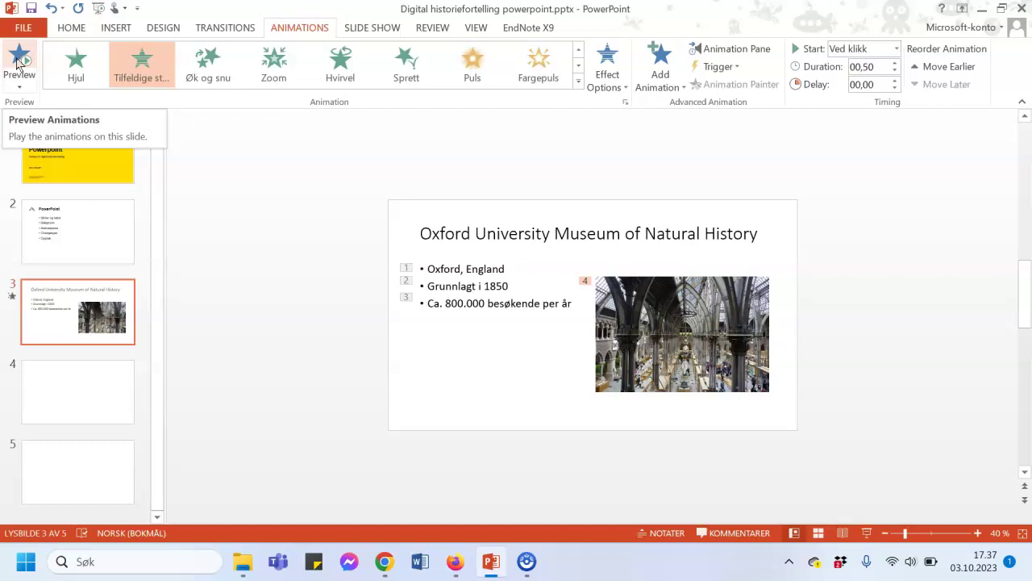
{"action": "left_click", "coordinate": [18, 64]}
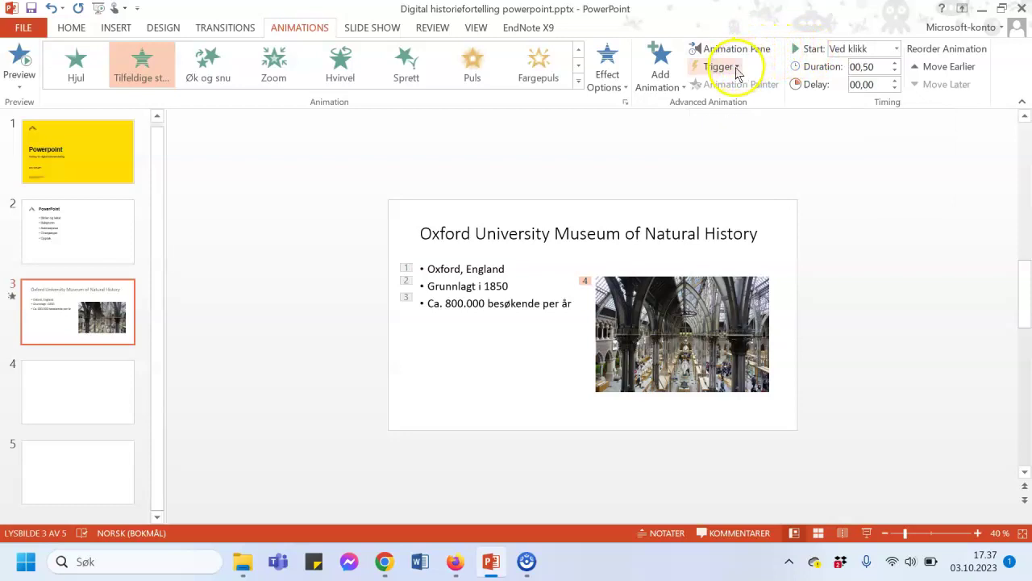
- Check the photo animation's On Click of trigger options, then go to empty slide 4
{"action": "left_click", "coordinate": [738, 69]}
{"action": "mouse_move", "coordinate": [734, 85]}
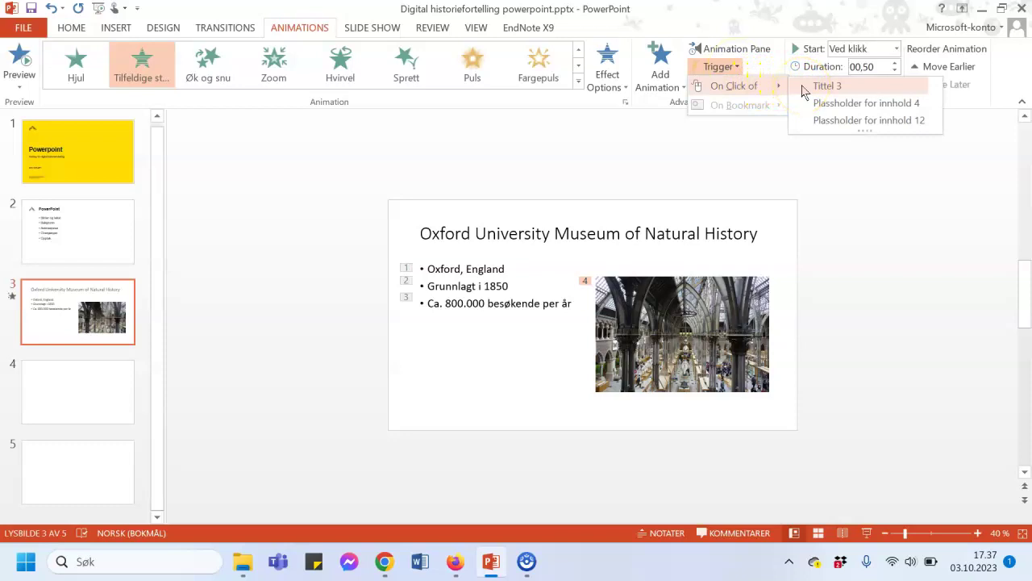
{"action": "left_click", "coordinate": [752, 91]}
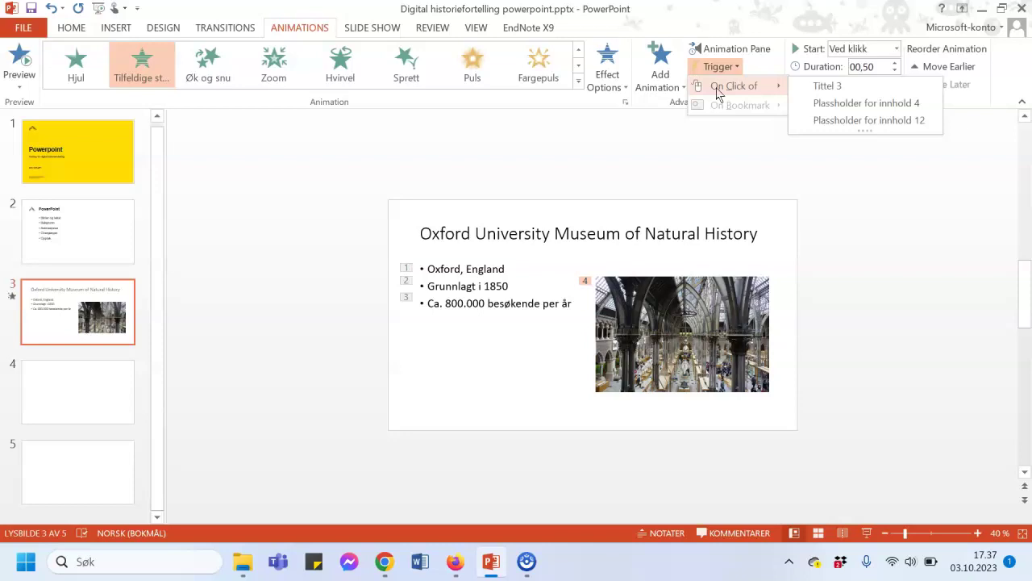
{"action": "left_click", "coordinate": [103, 392]}
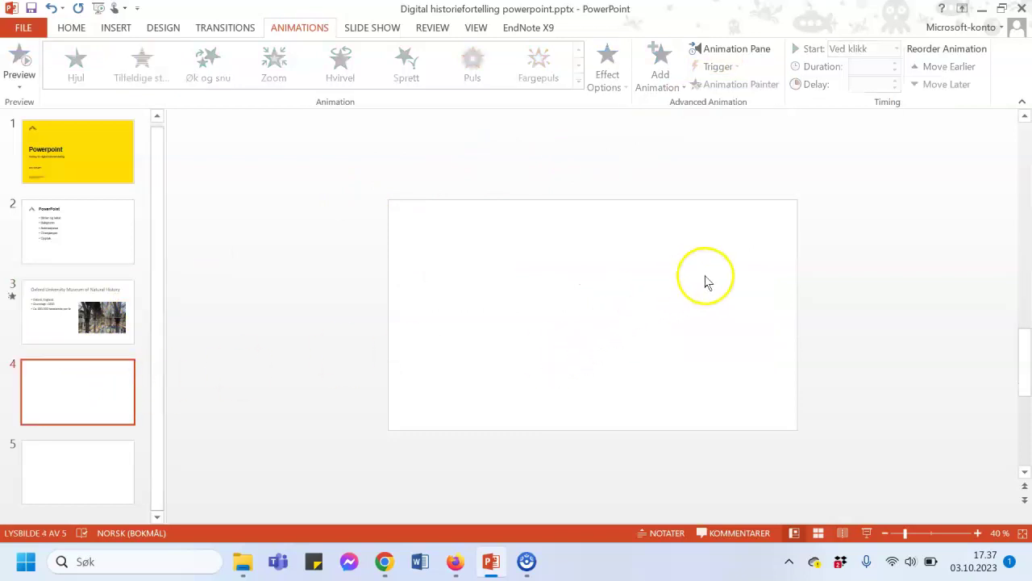
- Fill slide 4's background with the picture Oxford university museum utside.jpg
{"action": "left_click", "coordinate": [704, 261]}
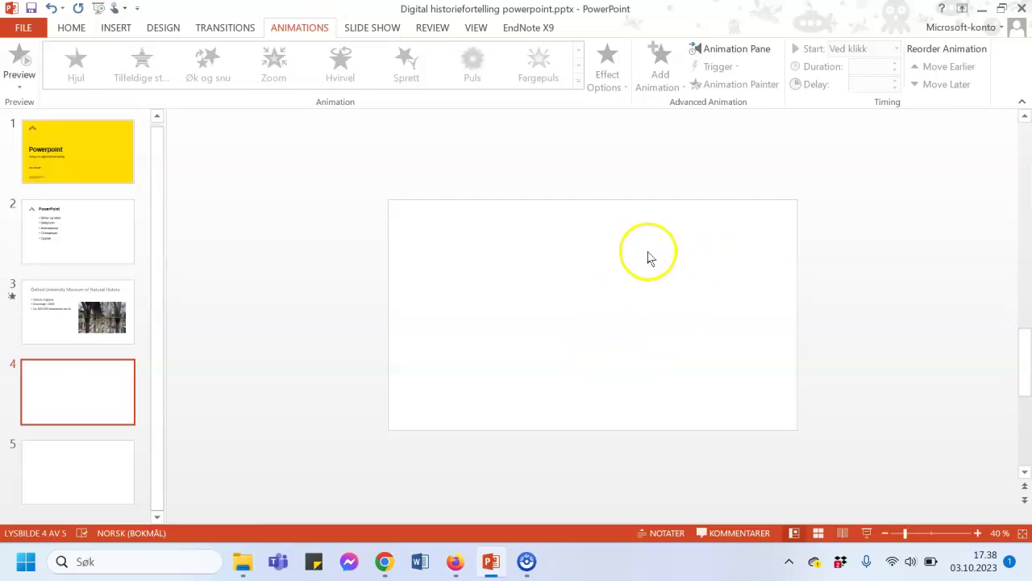
{"action": "right_click", "coordinate": [654, 255]}
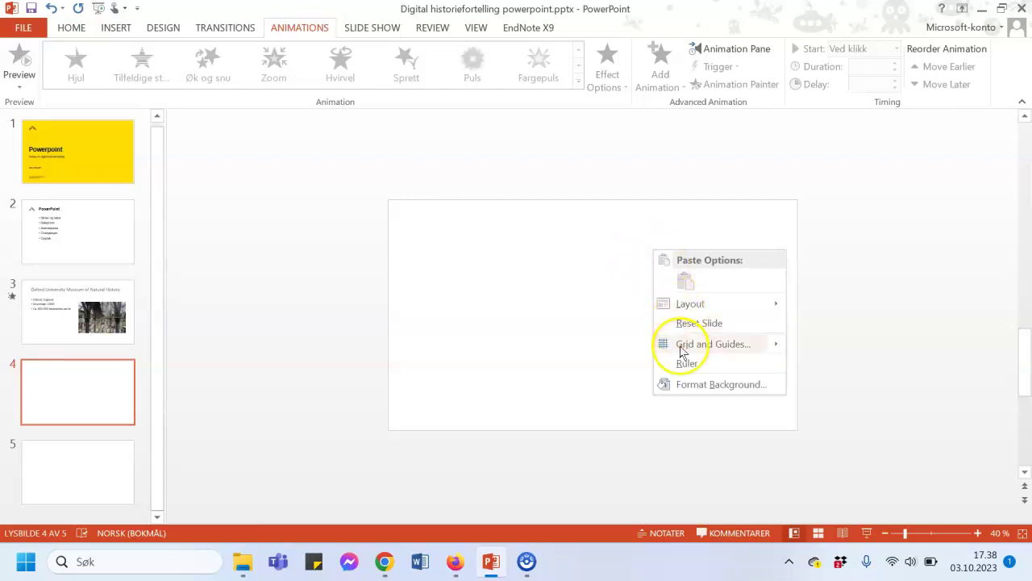
{"action": "left_click", "coordinate": [687, 387]}
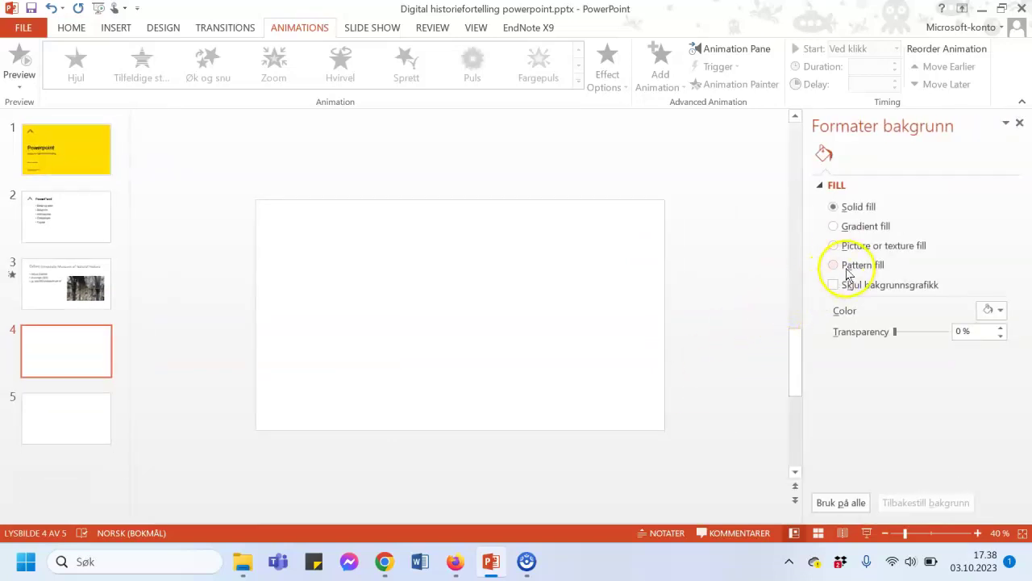
{"action": "left_click", "coordinate": [836, 247]}
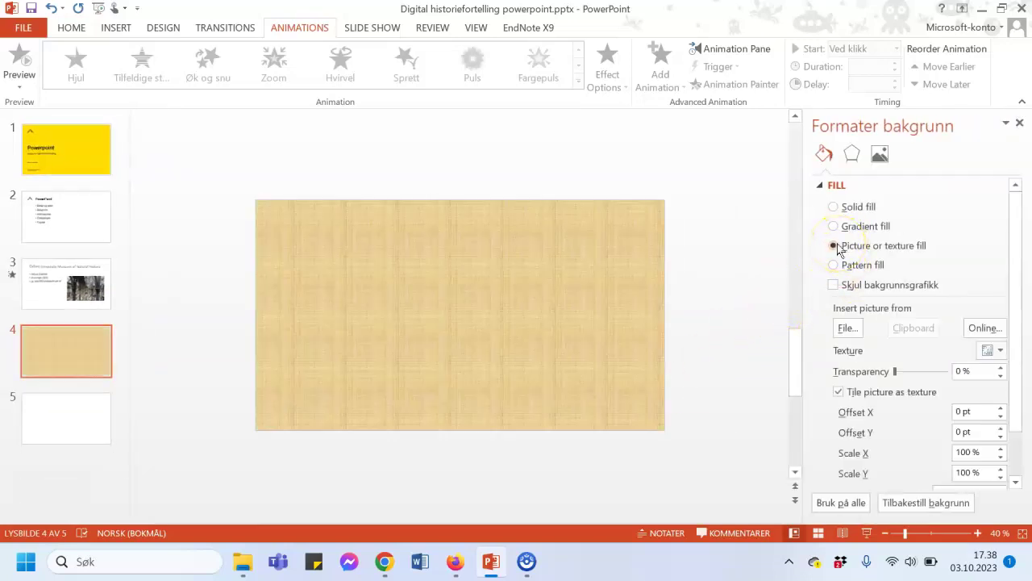
{"action": "left_click", "coordinate": [844, 328]}
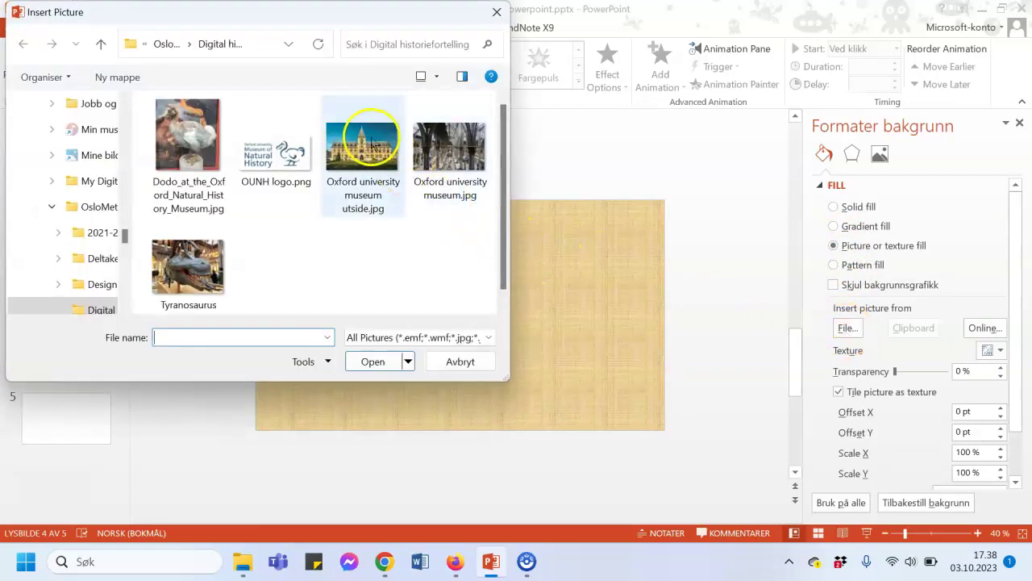
{"action": "left_click", "coordinate": [362, 150]}
{"action": "left_click", "coordinate": [371, 362]}
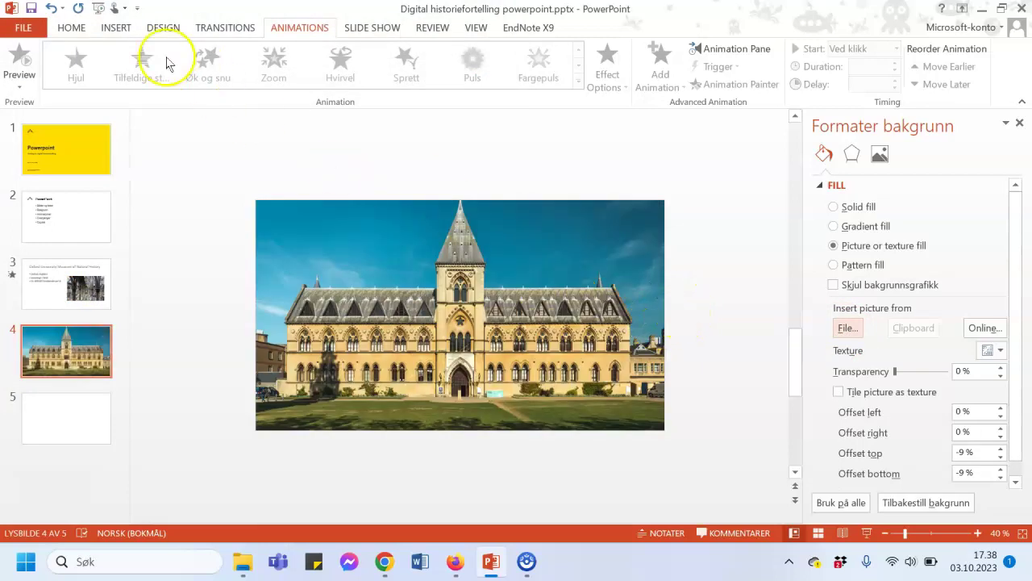
{"action": "left_click", "coordinate": [118, 29]}
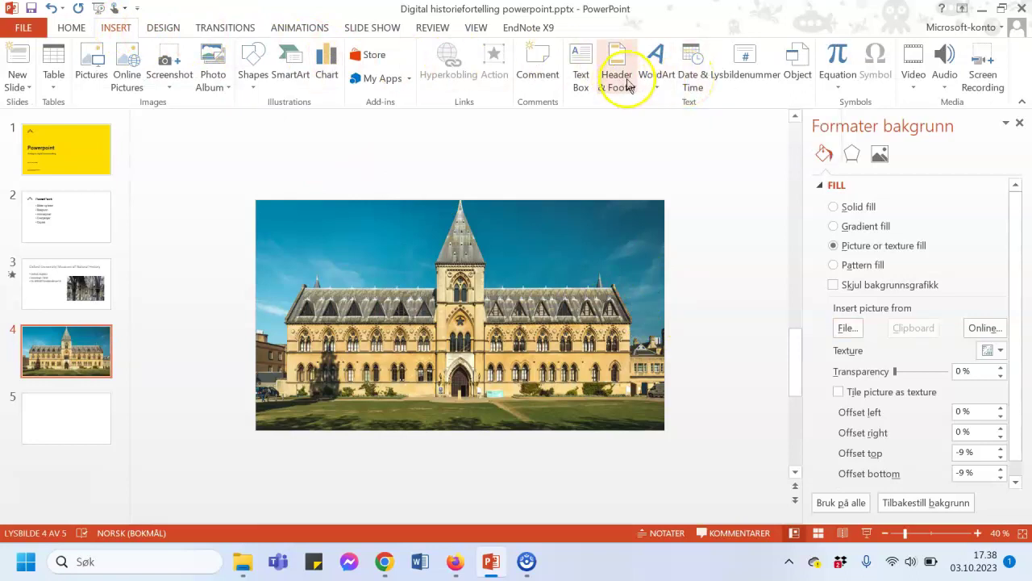
- Add a text box on the photo with the caption 'Museets inngangsparti'
{"action": "left_click", "coordinate": [577, 61]}
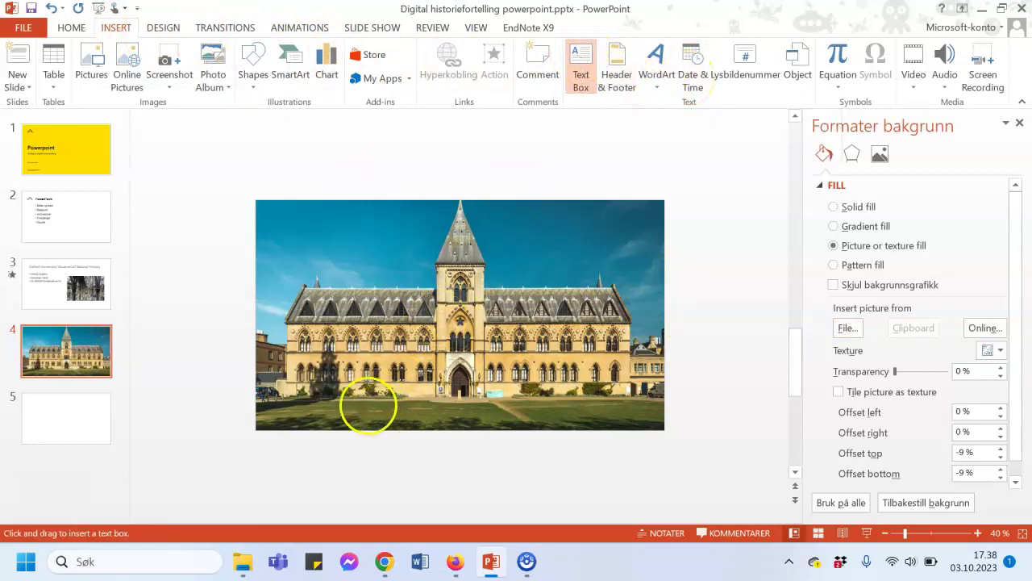
{"action": "key", "text": "Escape"}
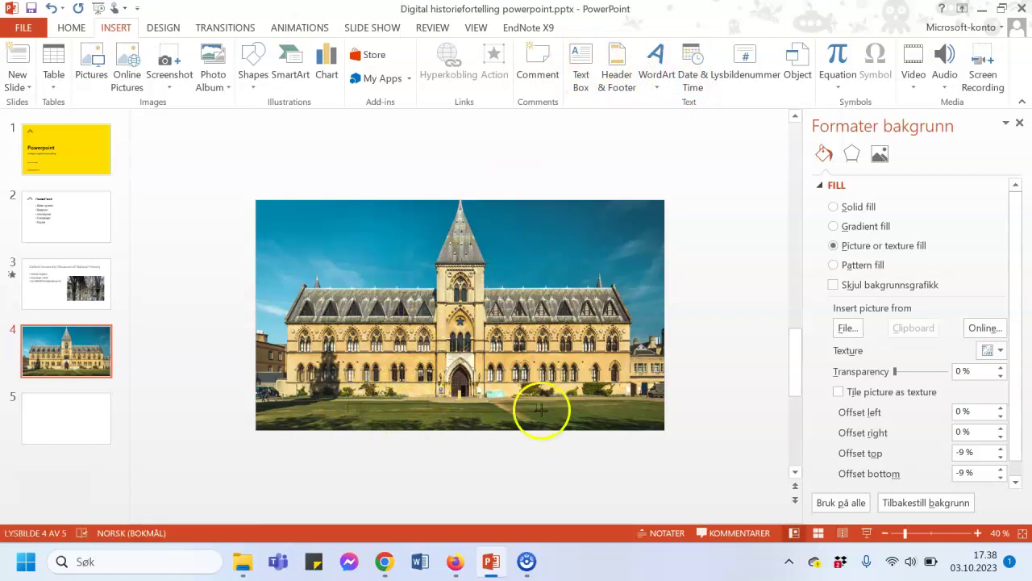
{"action": "left_click", "coordinate": [573, 378]}
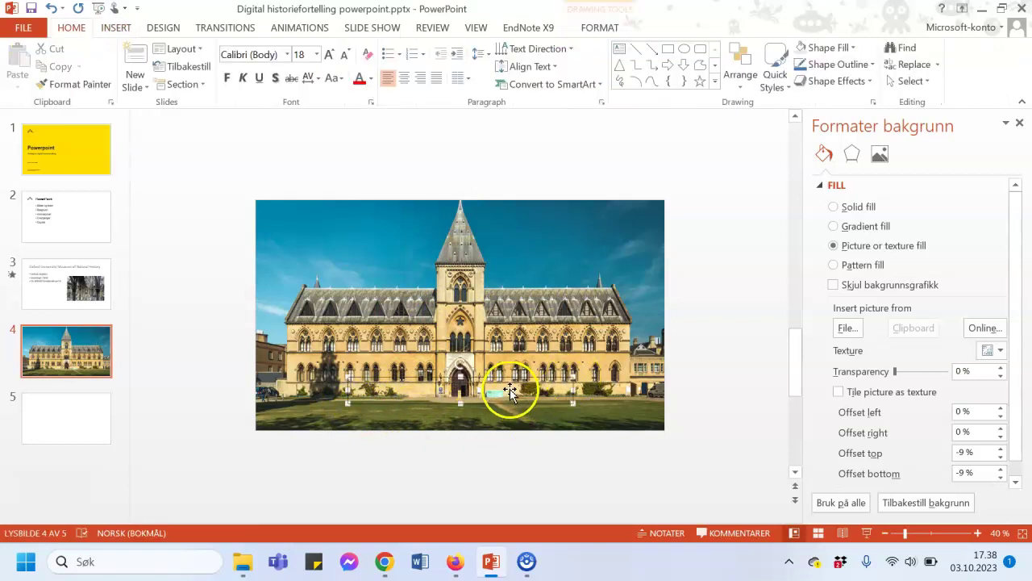
{"action": "type", "text": "Mu"}
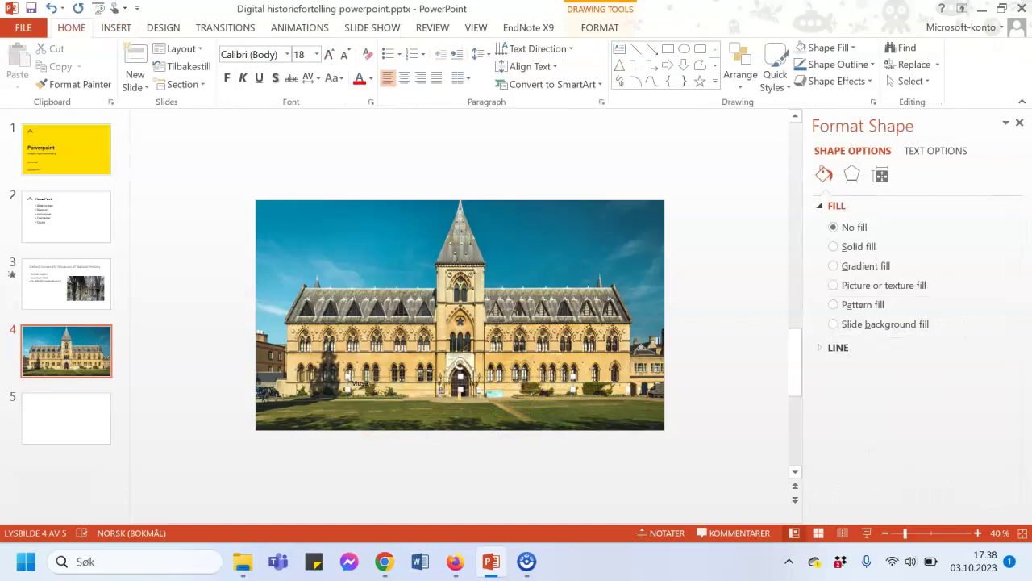
{"action": "type", "text": "ngan"}
{"action": "key", "text": "shift+Left"}
{"action": "key", "text": "shift+Left"}
{"action": "key", "text": "shift+Left"}
{"action": "key", "text": "shift+Left"}
{"action": "key", "text": "shift+Left"}
{"action": "key", "text": "shift+Left"}
{"action": "key", "text": "shift+Left"}
{"action": "key", "text": "shift+Left"}
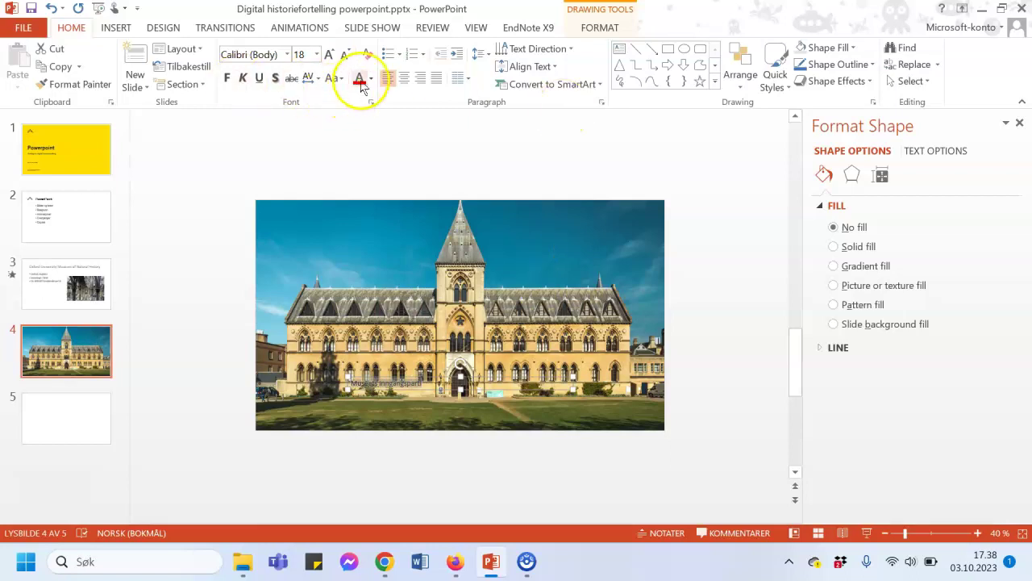
- Format the caption bold and white at 54 pt so it fits on one line
{"action": "left_click", "coordinate": [328, 54]}
{"action": "left_click", "coordinate": [328, 54]}
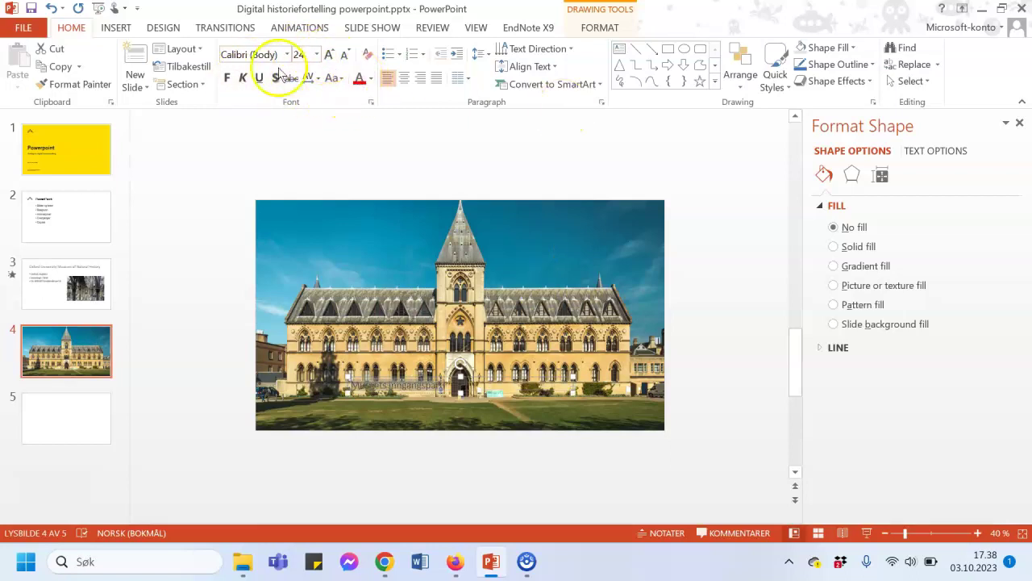
{"action": "left_click", "coordinate": [228, 79]}
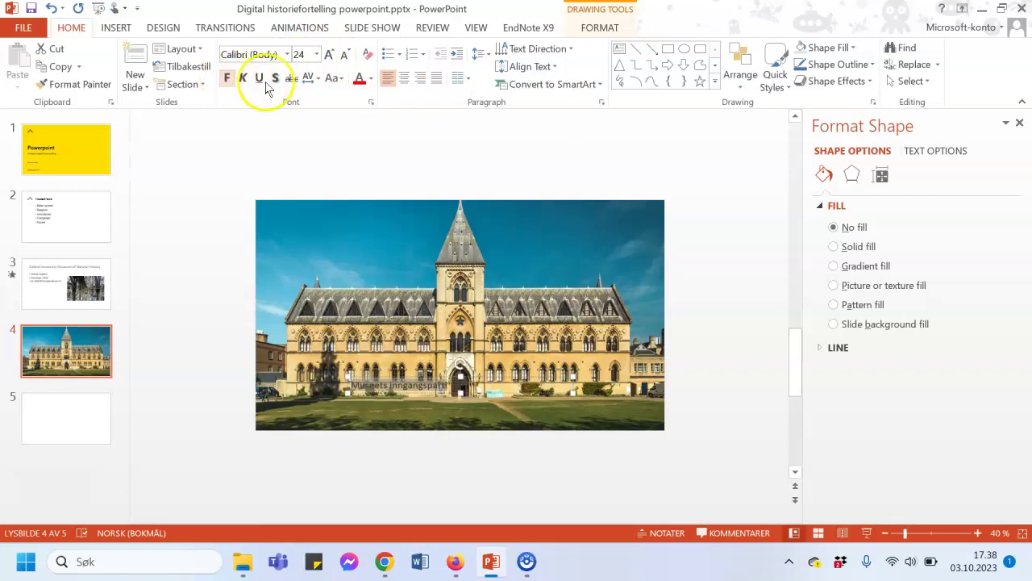
{"action": "left_click", "coordinate": [370, 78]}
{"action": "left_click", "coordinate": [371, 112]}
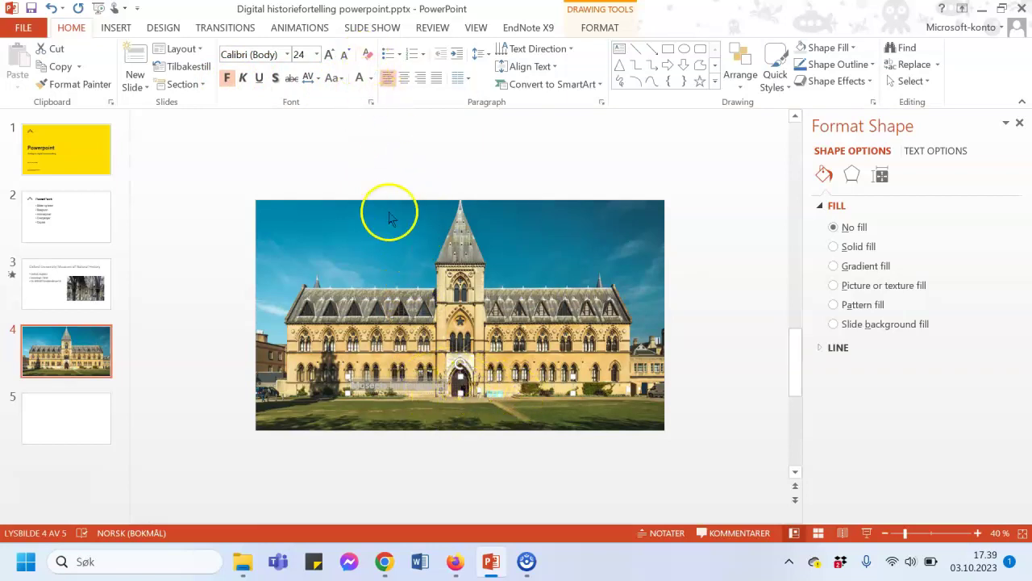
{"action": "left_click", "coordinate": [329, 54]}
{"action": "left_click", "coordinate": [329, 54]}
{"action": "left_click", "coordinate": [329, 54]}
{"action": "left_click", "coordinate": [329, 54]}
{"action": "left_click", "coordinate": [329, 54]}
{"action": "left_click", "coordinate": [329, 54]}
{"action": "left_click", "coordinate": [329, 54]}
{"action": "left_click", "coordinate": [329, 54]}
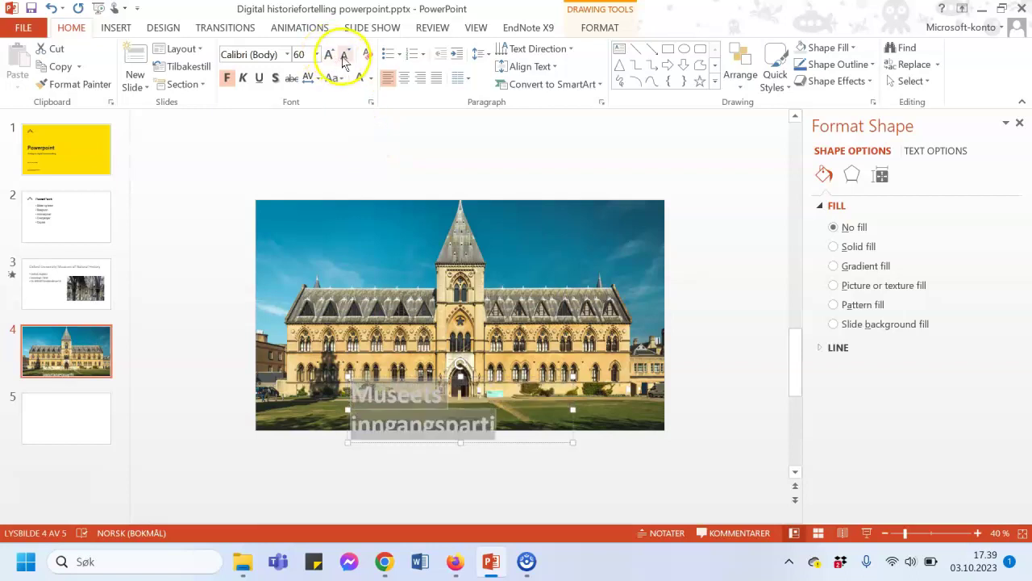
{"action": "left_click", "coordinate": [344, 55]}
- Move the caption down to the photo's bottom edge and close the Format Background pane
{"action": "left_click", "coordinate": [511, 396]}
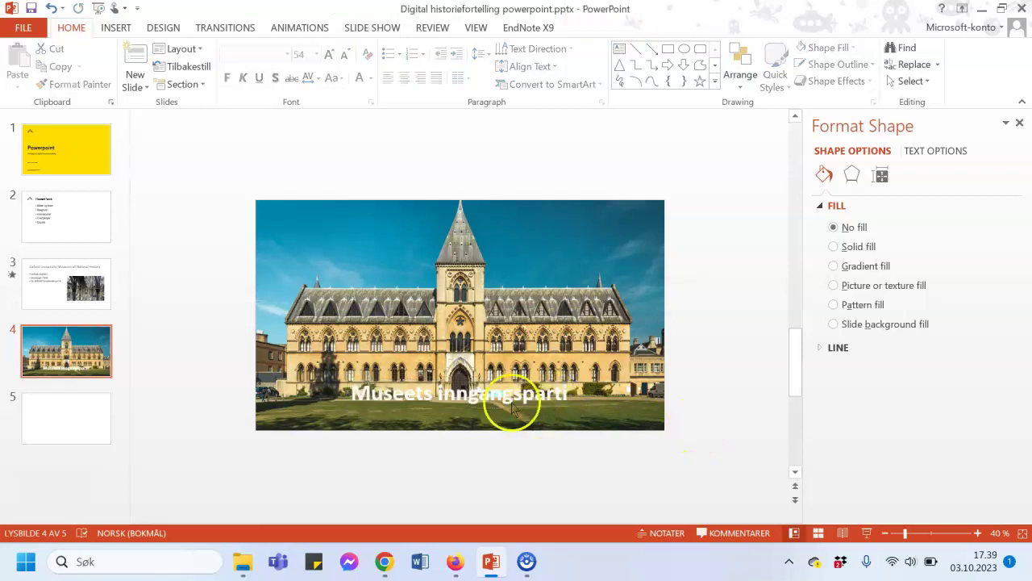
{"action": "left_click", "coordinate": [494, 400]}
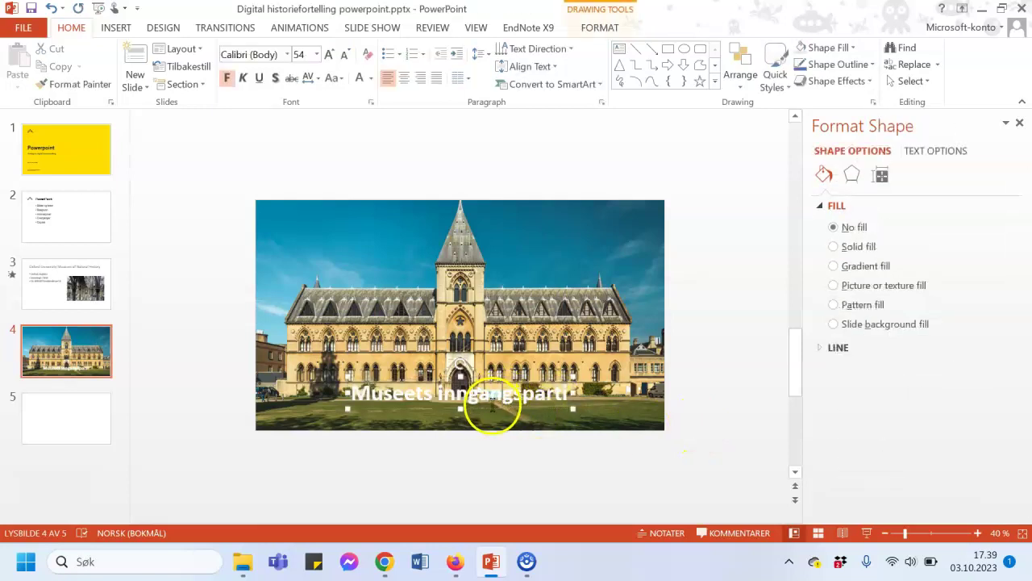
{"action": "left_click_drag", "start_coordinate": [490, 407], "coordinate": [459, 426]}
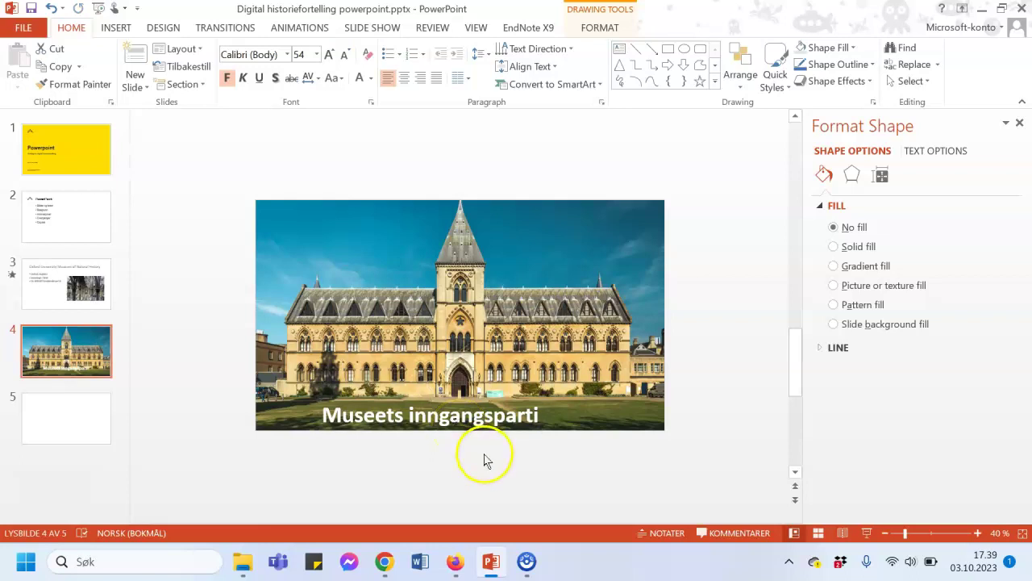
{"action": "left_click", "coordinate": [484, 457]}
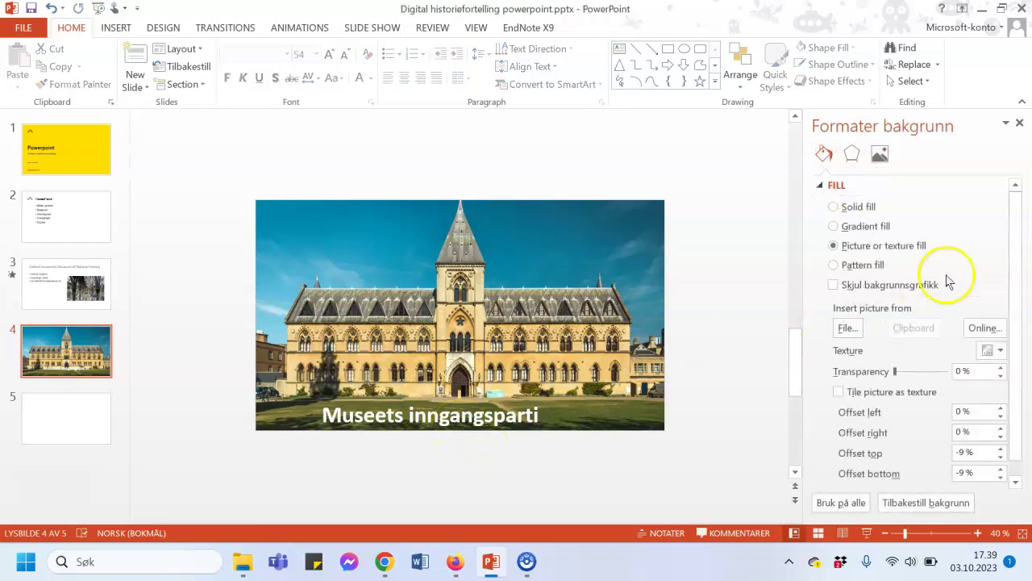
{"action": "left_click", "coordinate": [1019, 123]}
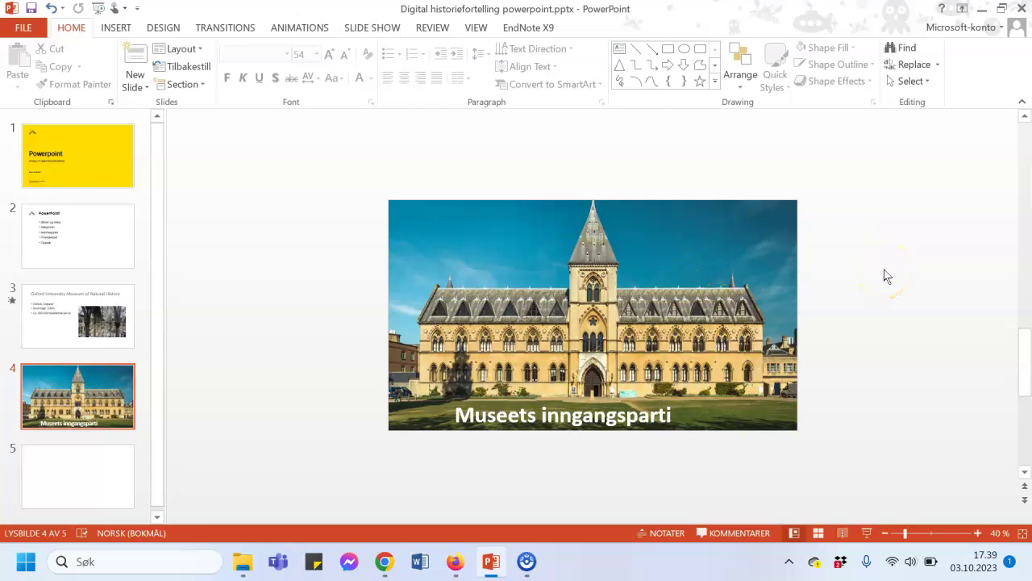
{"action": "left_click", "coordinate": [284, 32]}
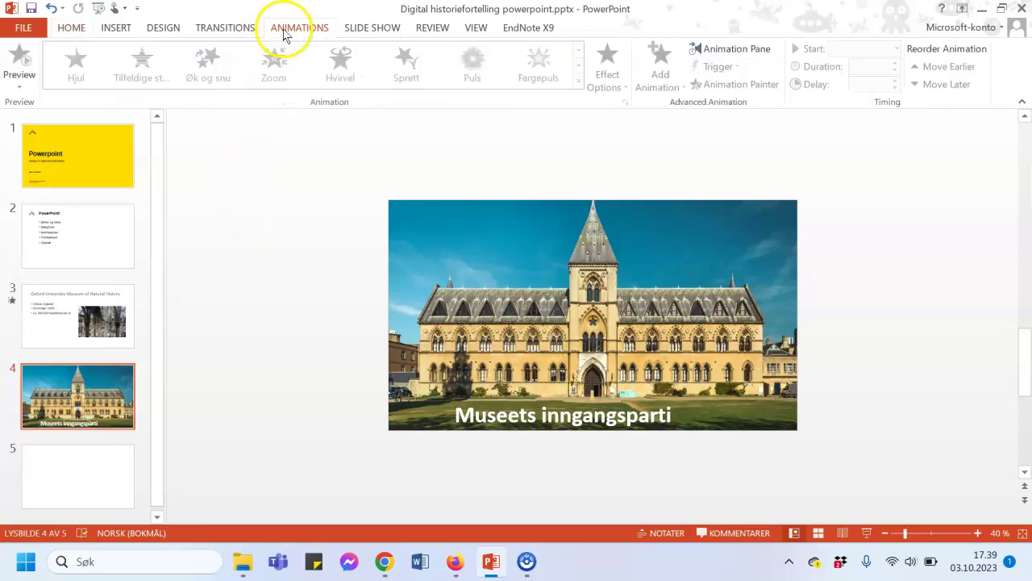
{"action": "left_click", "coordinate": [116, 30]}
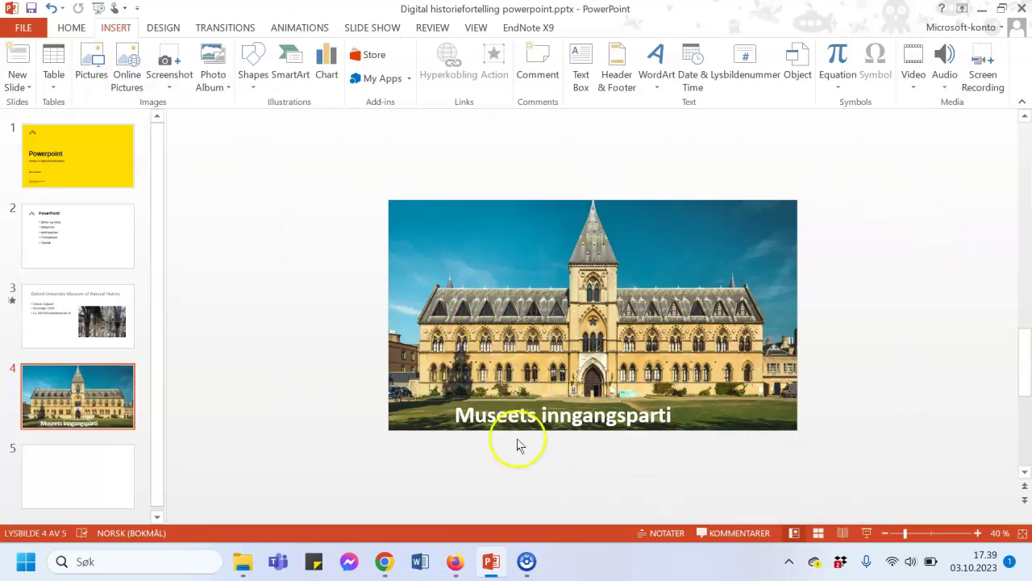
- Insert OUNH logo.png and drag it to slide 4's top-right corner above the photo
{"action": "left_click", "coordinate": [91, 65]}
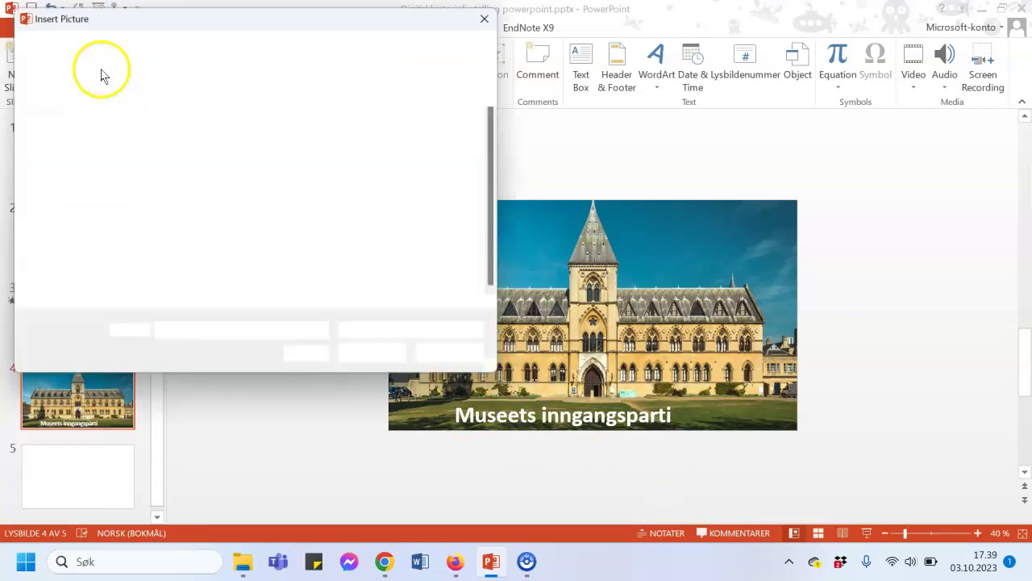
{"action": "left_click", "coordinate": [275, 152]}
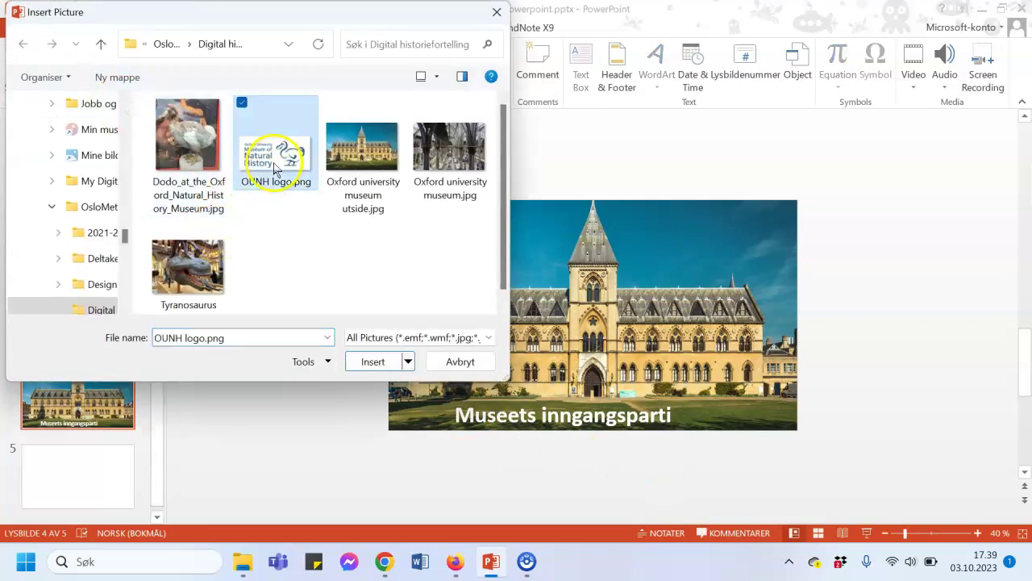
{"action": "left_click", "coordinate": [372, 361]}
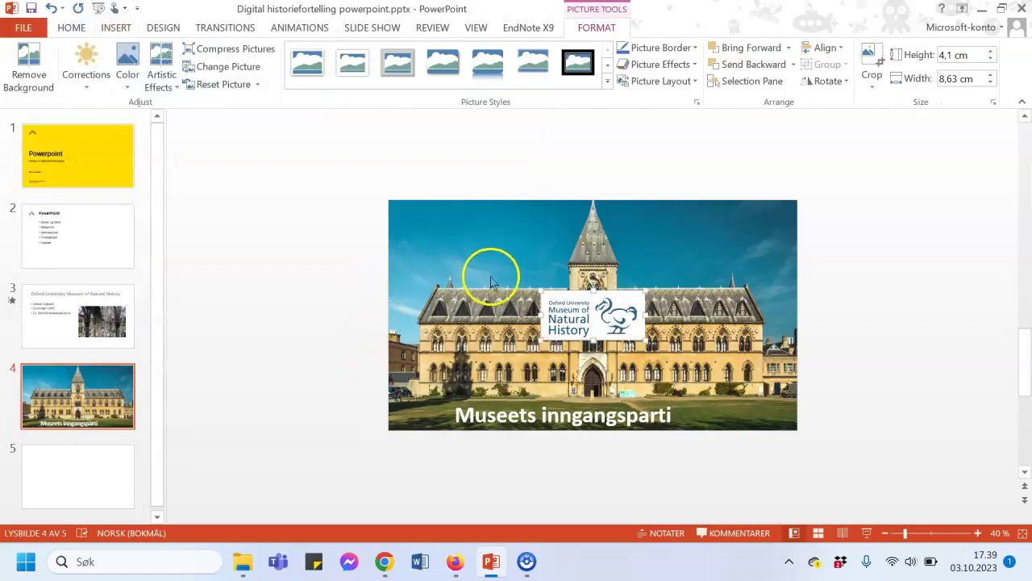
{"action": "left_click_drag", "start_coordinate": [603, 313], "coordinate": [909, 175]}
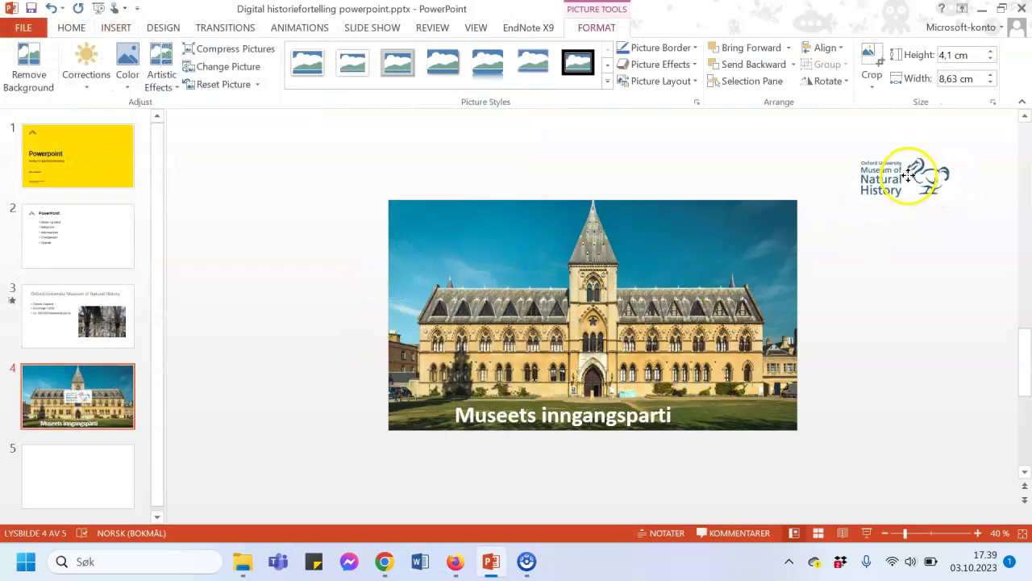
{"action": "left_click", "coordinate": [898, 288]}
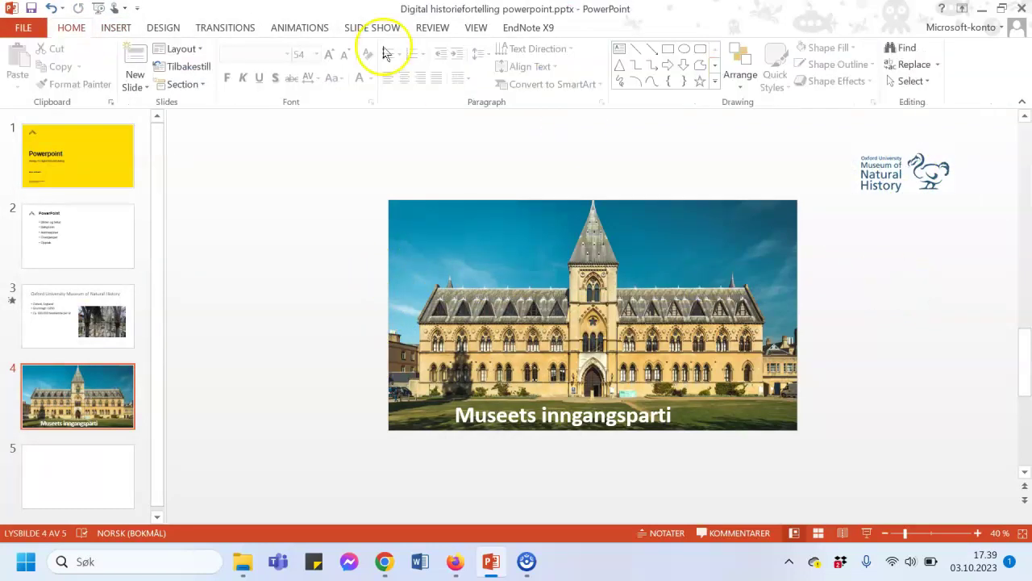
{"action": "left_click", "coordinate": [299, 27]}
{"action": "double_click", "coordinate": [898, 184]}
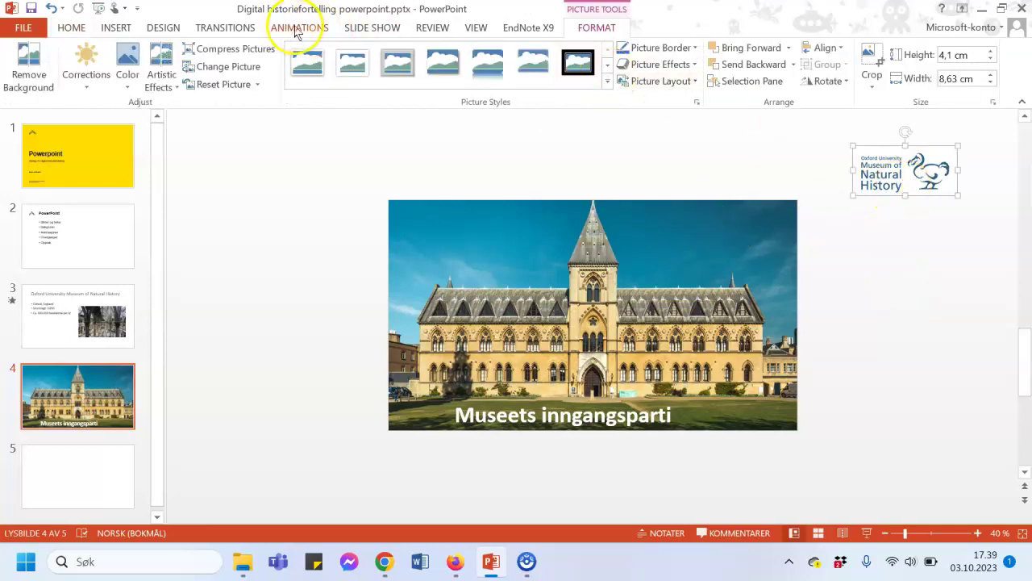
{"action": "left_click", "coordinate": [299, 27]}
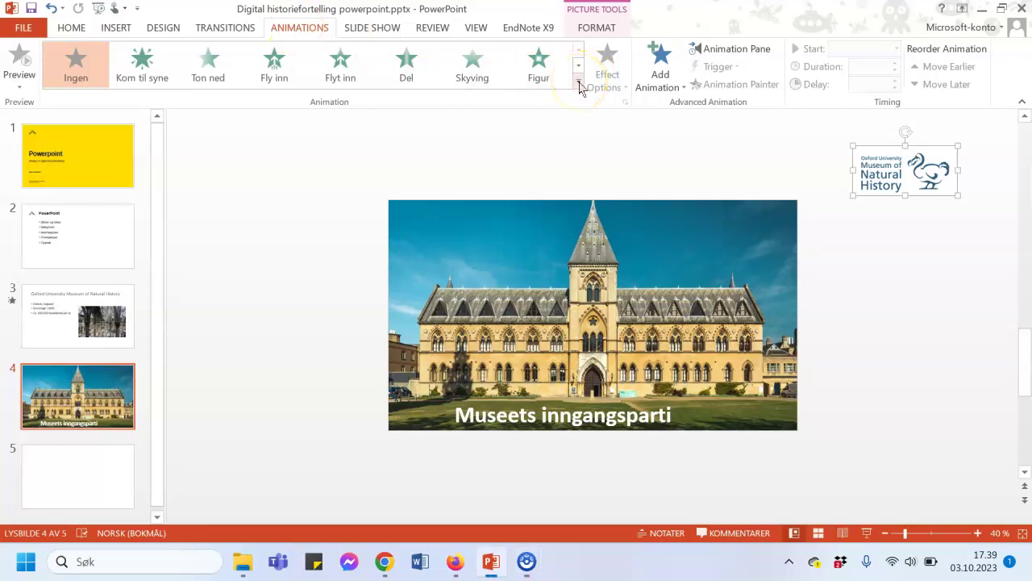
- Page through the animation gallery to bring the motion path effects into view
{"action": "left_click", "coordinate": [578, 85]}
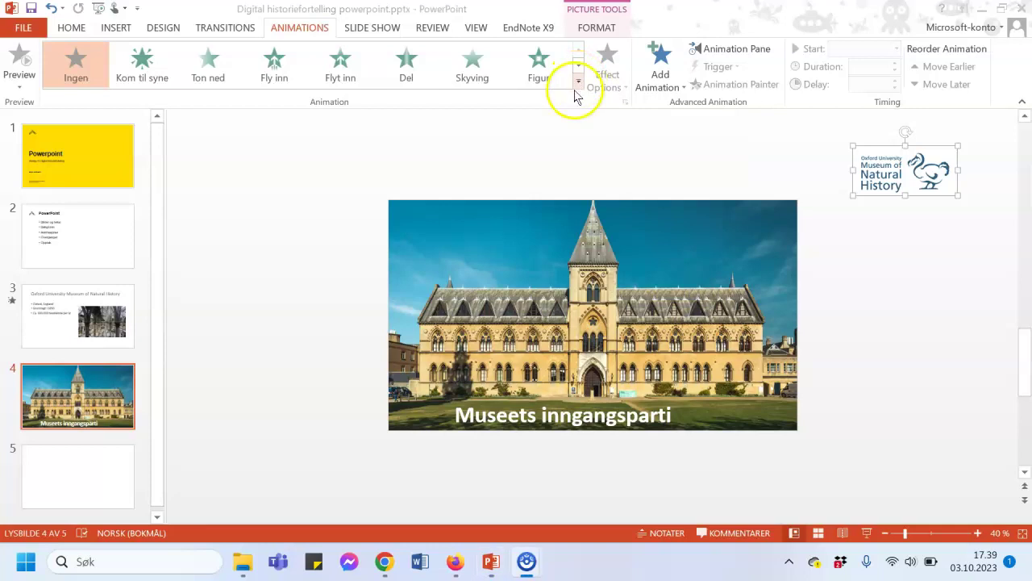
{"action": "left_click", "coordinate": [578, 87]}
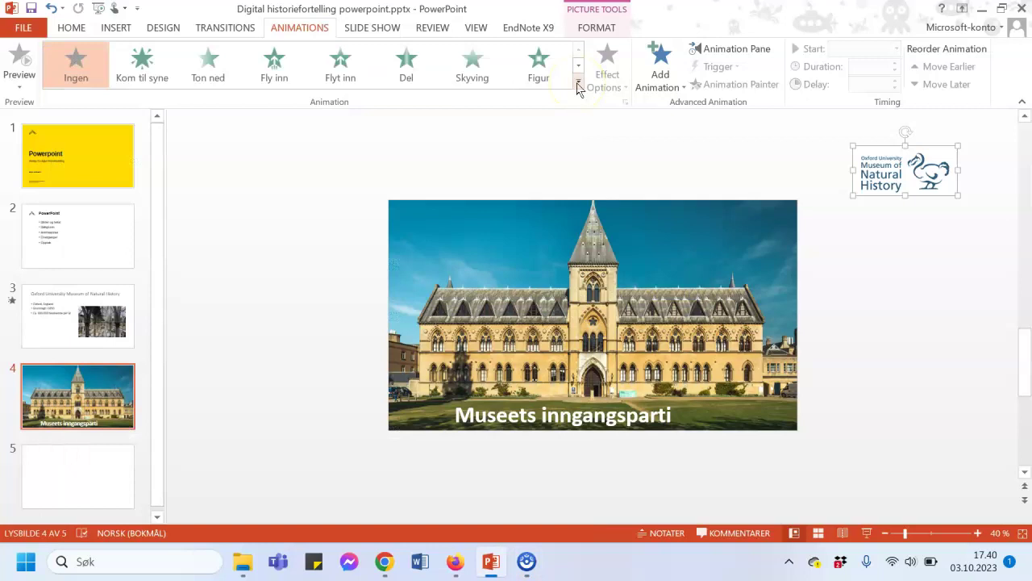
{"action": "left_click", "coordinate": [578, 68]}
{"action": "left_click", "coordinate": [577, 69]}
{"action": "left_click", "coordinate": [578, 71]}
{"action": "left_click", "coordinate": [578, 71]}
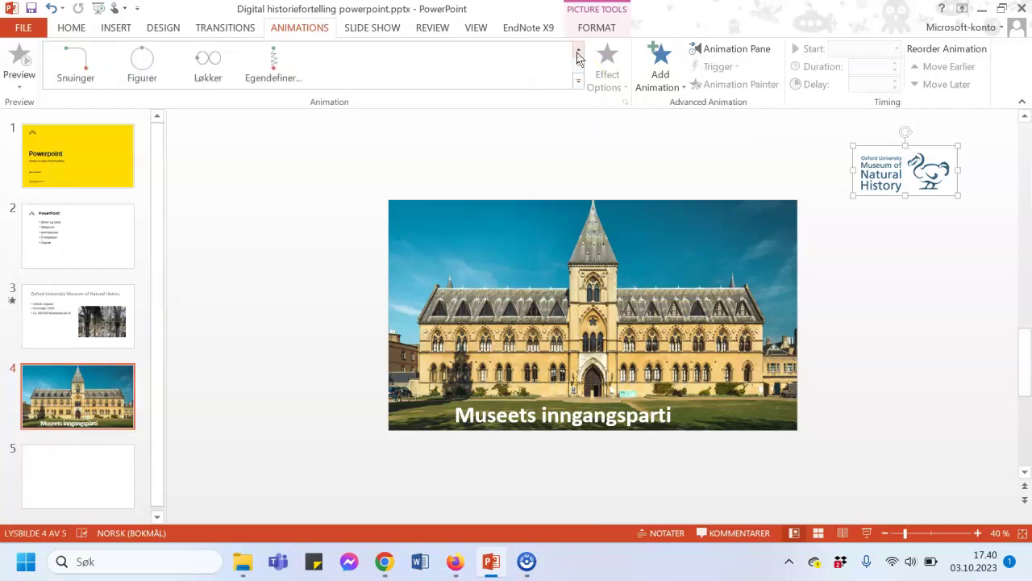
{"action": "left_click", "coordinate": [85, 83]}
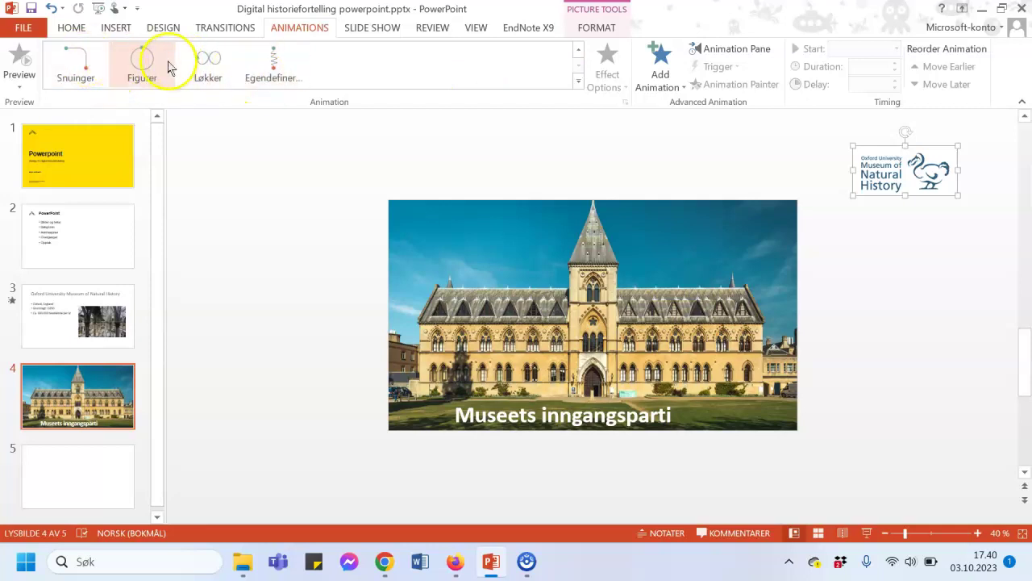
- Draw a custom motion path for the logo from the top right down into the photo's sky
{"action": "left_click", "coordinate": [273, 67]}
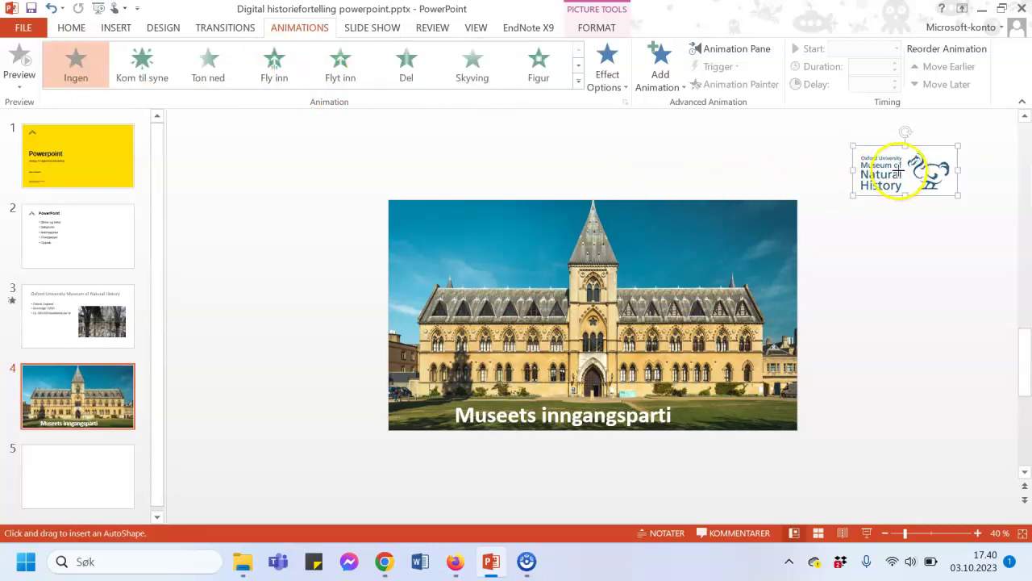
{"action": "mouse_move", "coordinate": [898, 171]}
{"action": "left_mouse_down"}
{"action": "mouse_move", "coordinate": [651, 253]}
{"action": "mouse_move", "coordinate": [666, 274]}
{"action": "mouse_move", "coordinate": [221, 384]}
{"action": "mouse_move", "coordinate": [670, 249]}
{"action": "mouse_move", "coordinate": [654, 251]}
{"action": "left_mouse_up"}
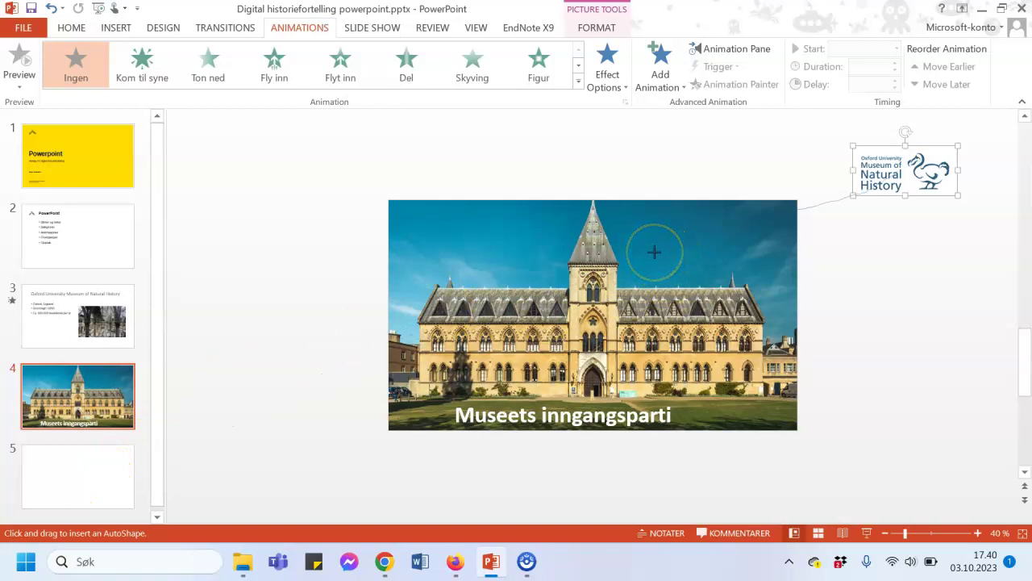
{"action": "double_click", "coordinate": [654, 252]}
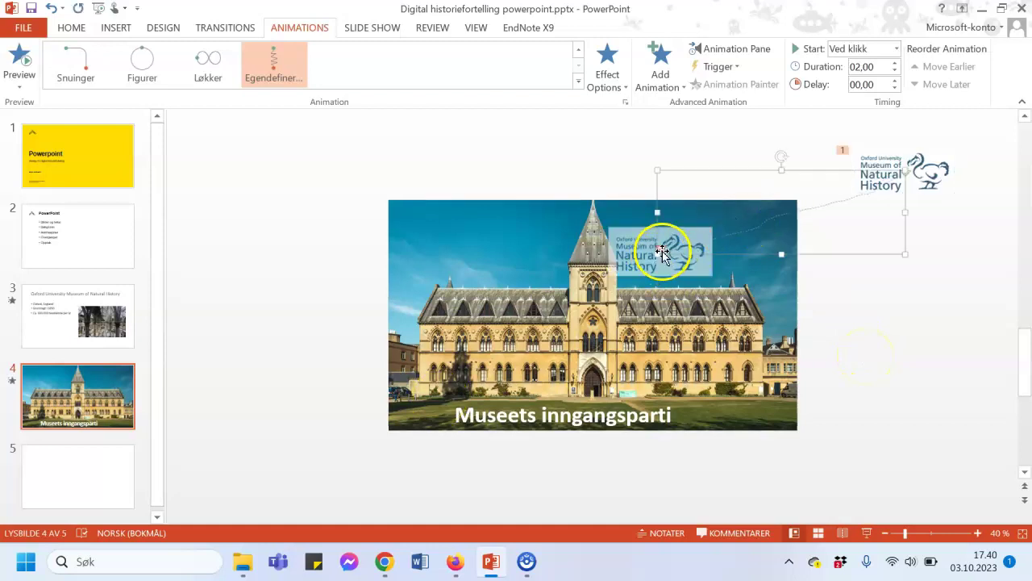
{"action": "left_click_drag", "start_coordinate": [662, 251], "coordinate": [695, 242]}
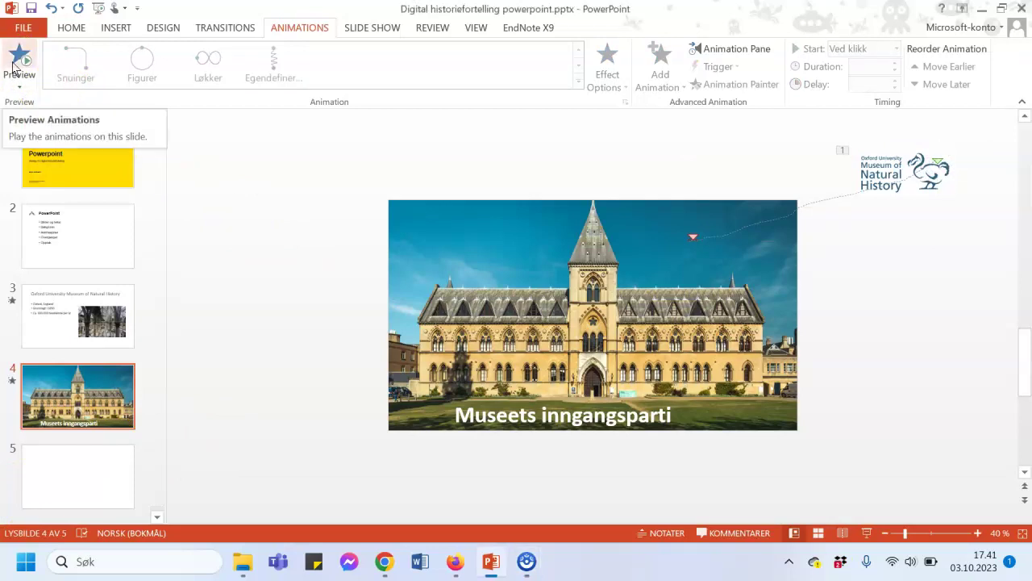
- Preview the logo's motion path, then open the Animation Pane and inspect the Picture 4 entry
{"action": "left_click", "coordinate": [17, 65]}
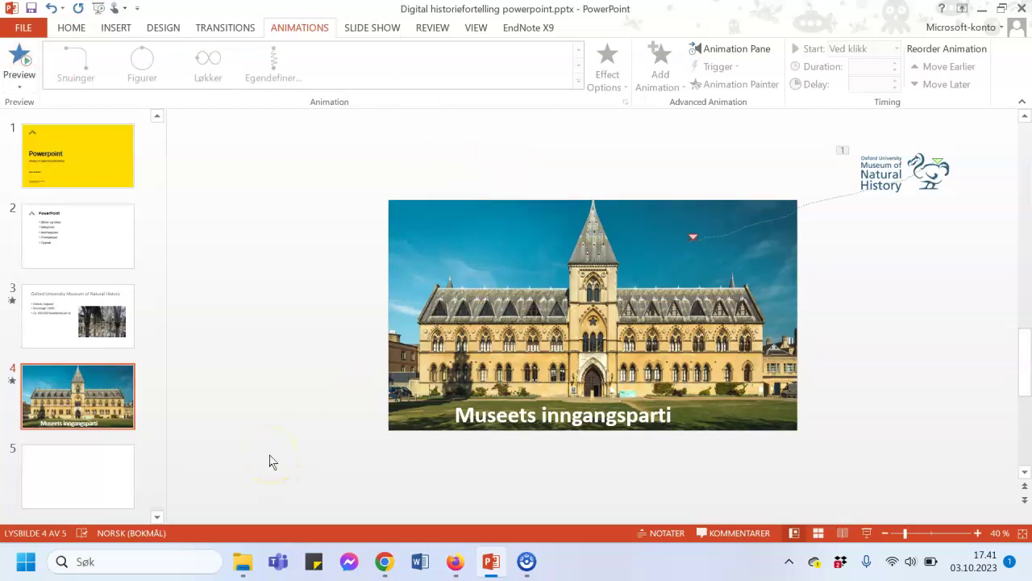
{"action": "mouse_move", "coordinate": [77, 476]}
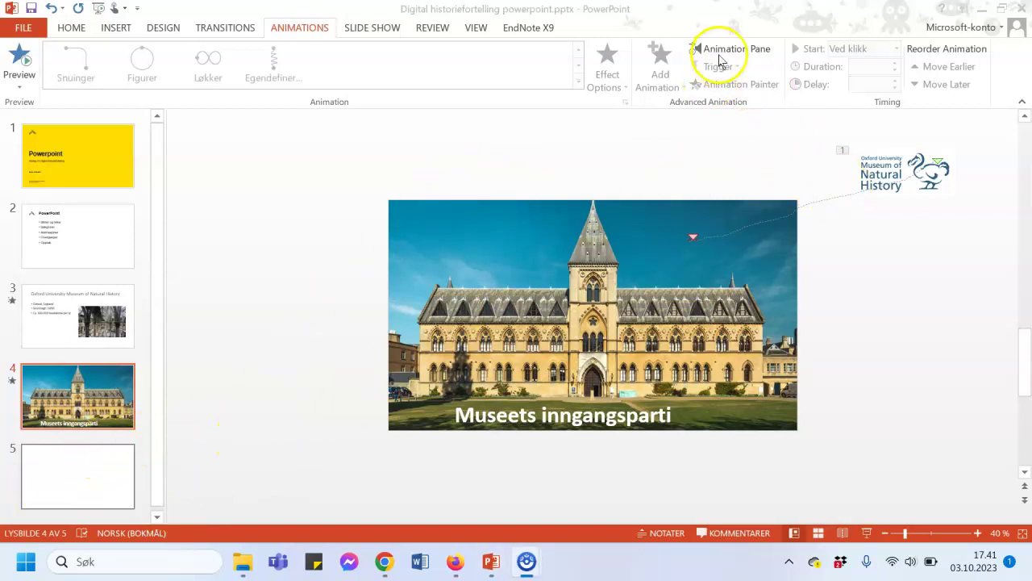
{"action": "left_click", "coordinate": [728, 56]}
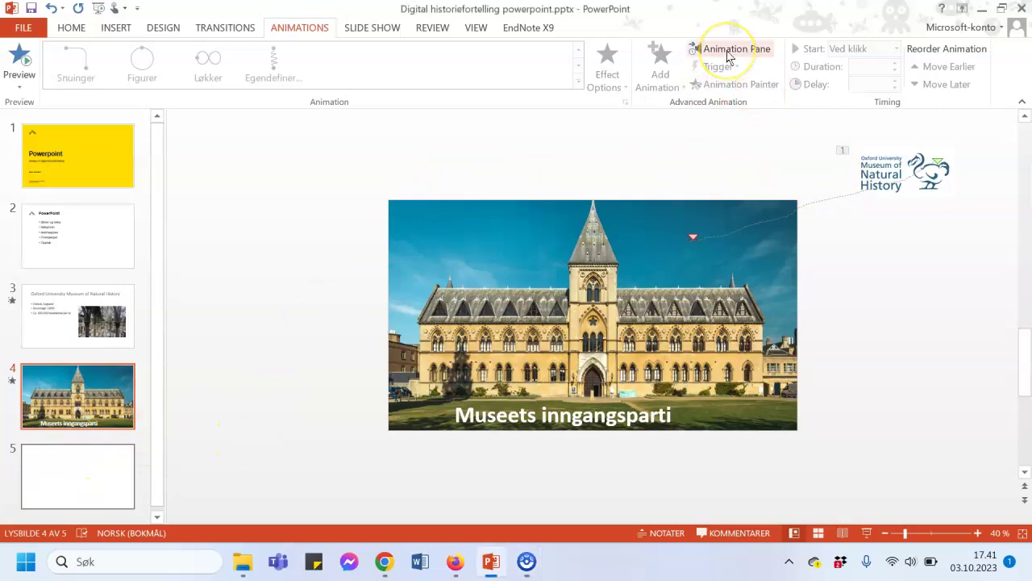
{"action": "left_click", "coordinate": [729, 50]}
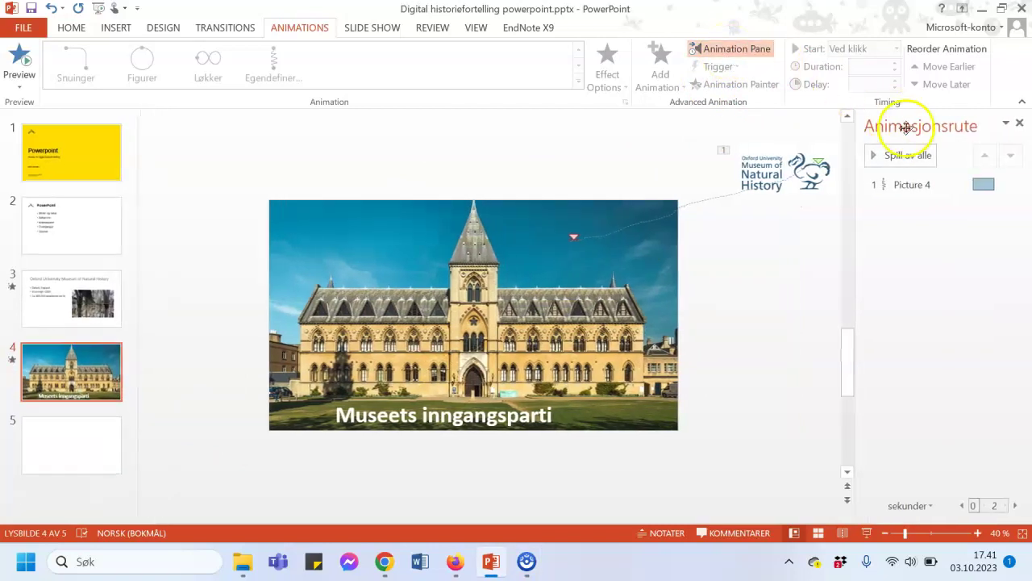
{"action": "left_click", "coordinate": [908, 184]}
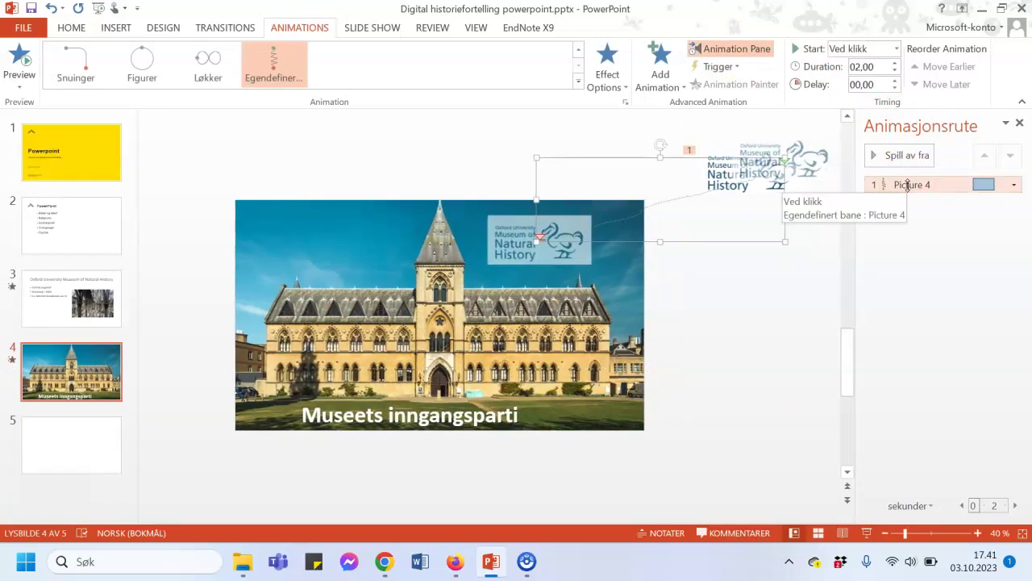
{"action": "left_click", "coordinate": [1014, 184]}
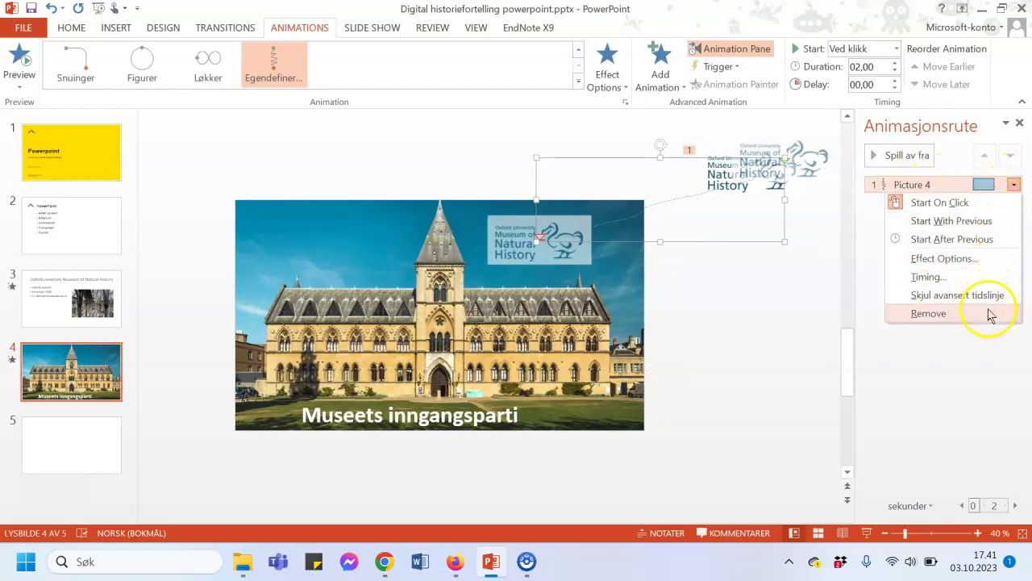
{"action": "left_click", "coordinate": [1014, 185]}
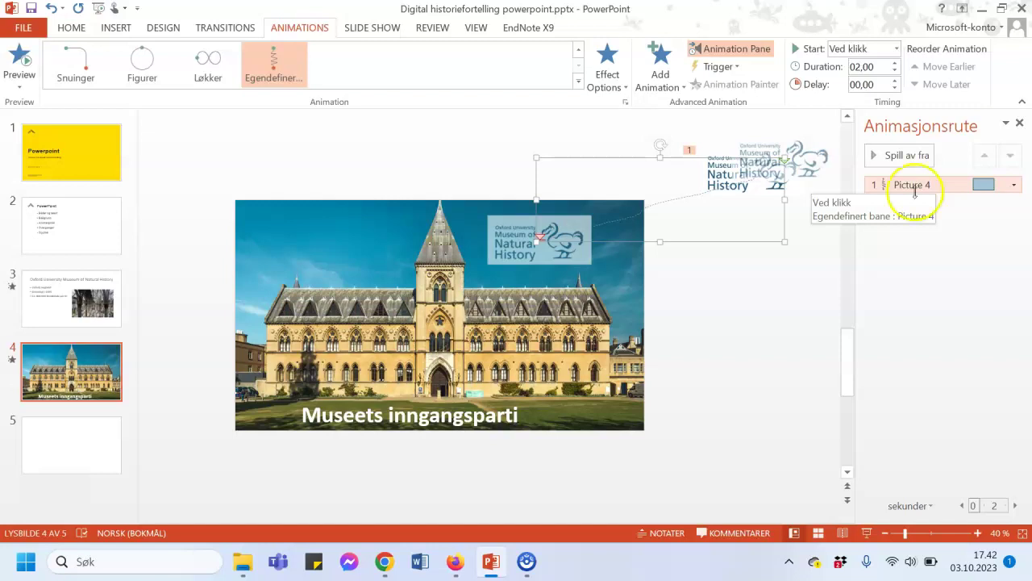
{"action": "left_click", "coordinate": [767, 295]}
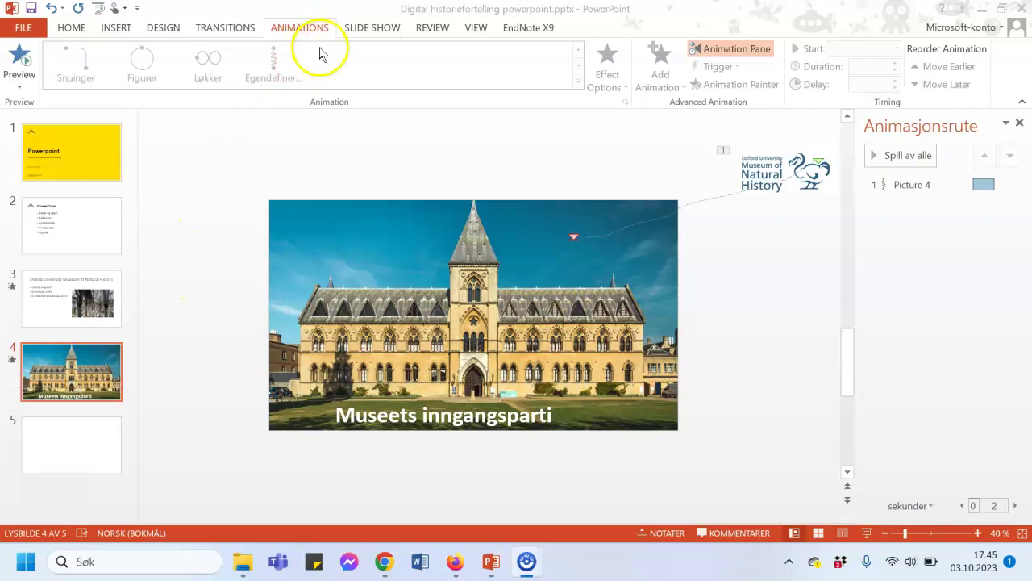
- Look over the Slide Show tab's Record Slide Show options and close them without recording
{"action": "left_click", "coordinate": [361, 30]}
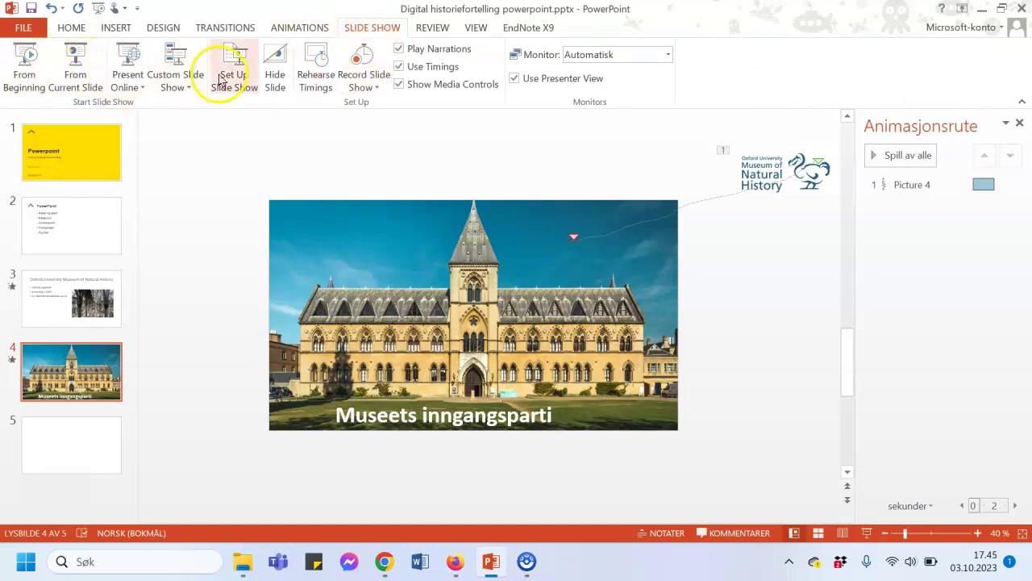
{"action": "left_click", "coordinate": [375, 87]}
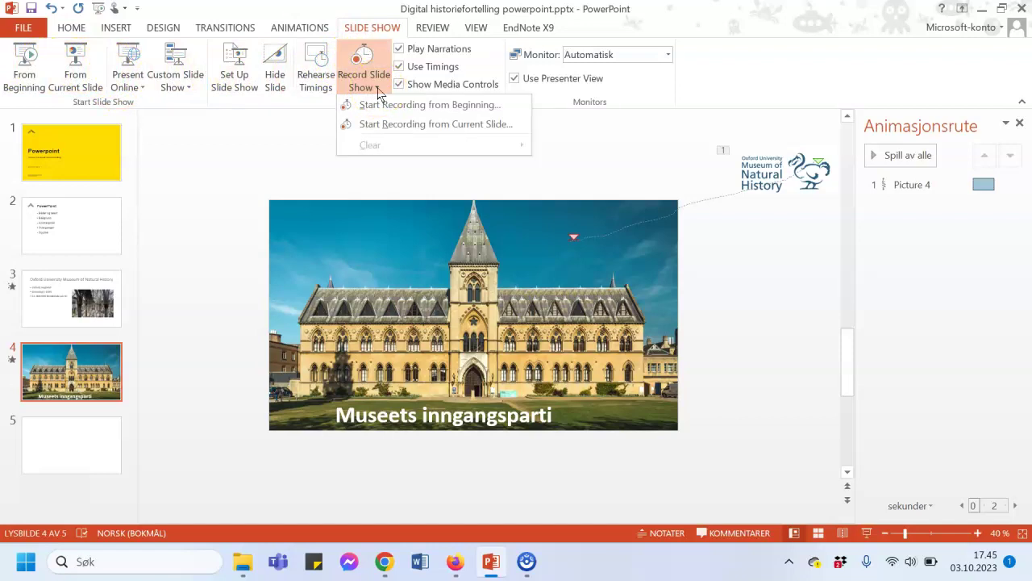
{"action": "left_click", "coordinate": [393, 110]}
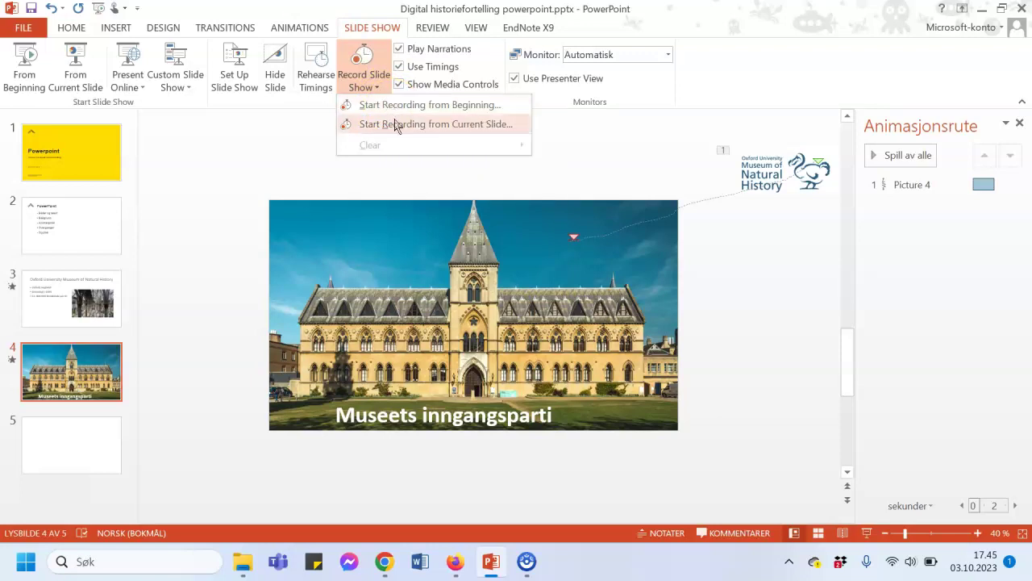
{"action": "left_click", "coordinate": [378, 84]}
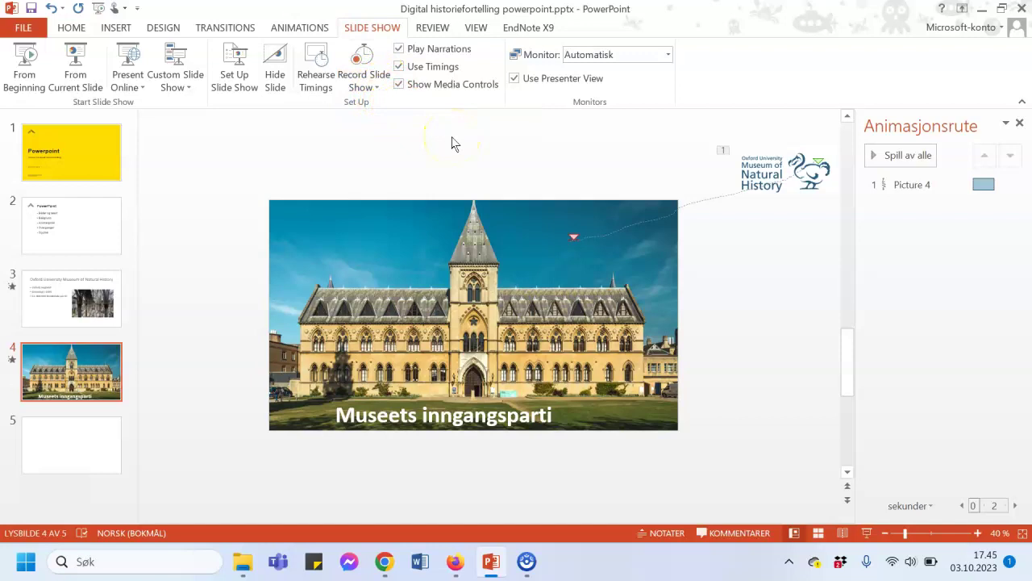
{"action": "left_click", "coordinate": [23, 29]}
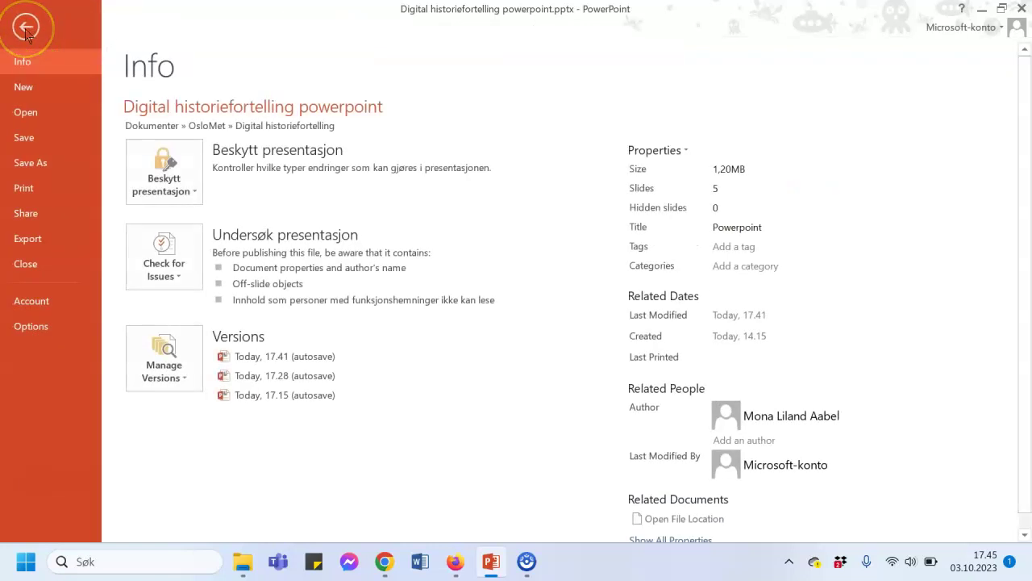
{"action": "left_click", "coordinate": [37, 242]}
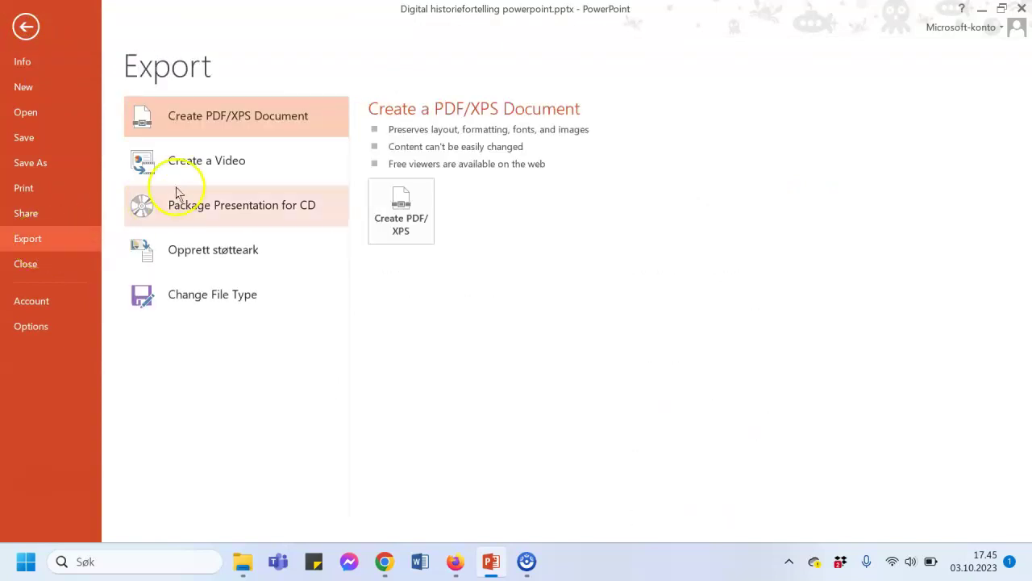
{"action": "left_click", "coordinate": [216, 170]}
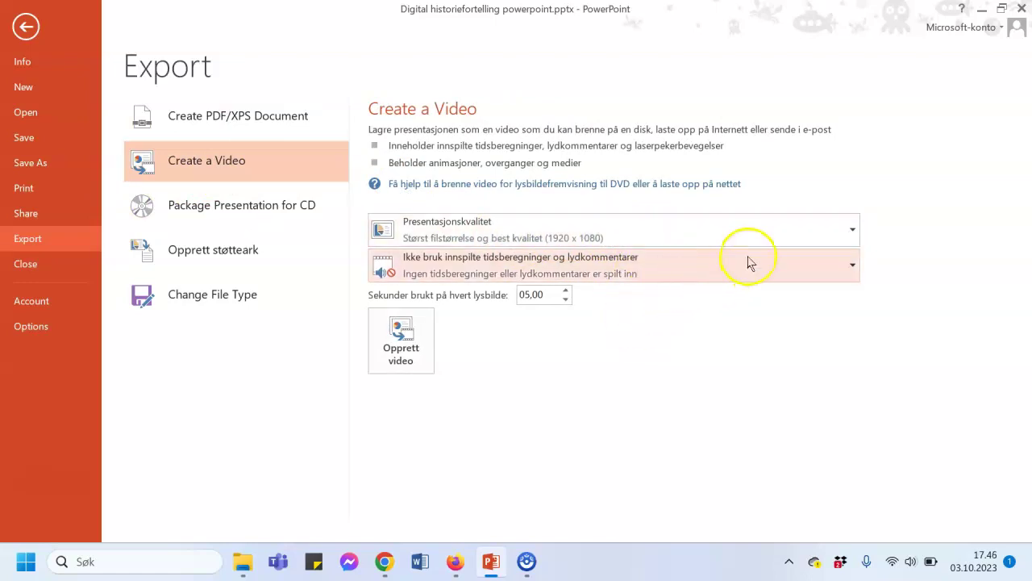
{"action": "left_click", "coordinate": [841, 239]}
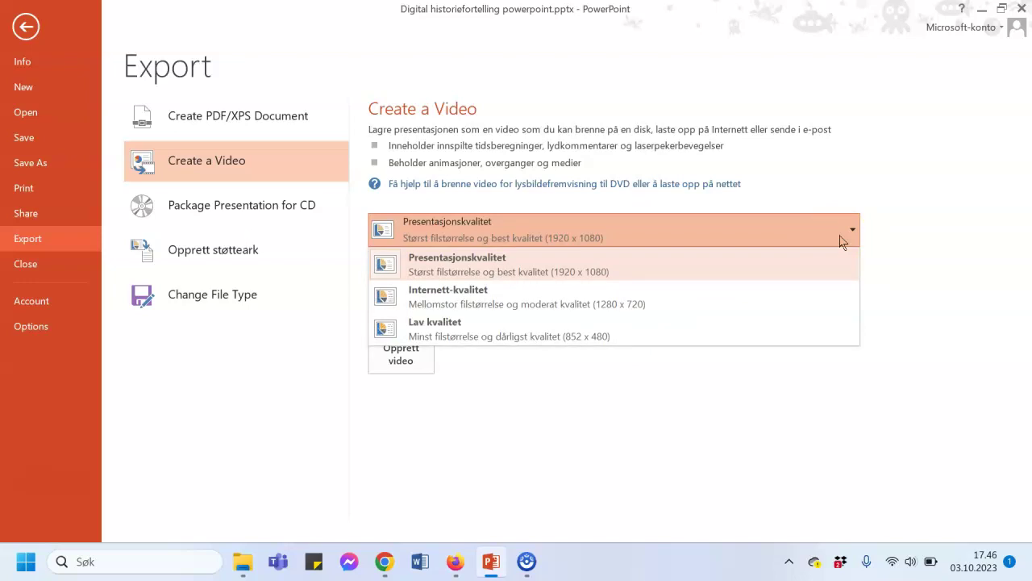
{"action": "left_click", "coordinate": [840, 242]}
{"action": "left_click", "coordinate": [444, 128]}
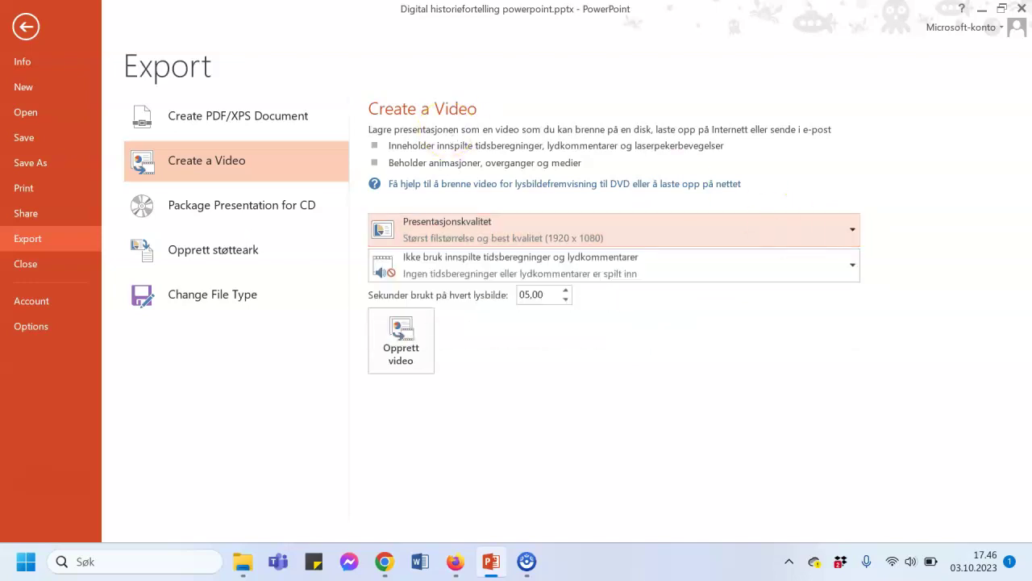
{"action": "left_click", "coordinate": [26, 27]}
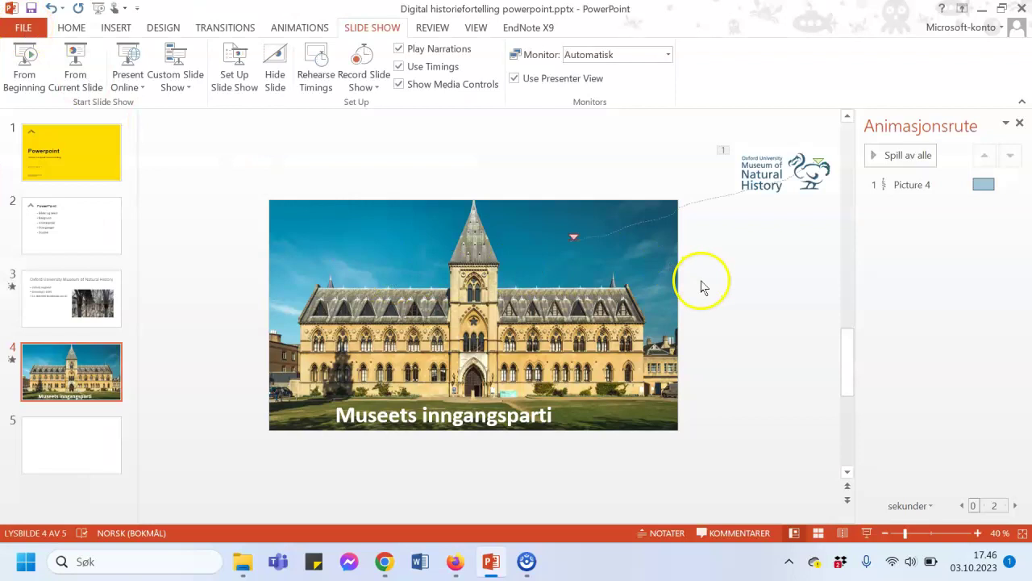